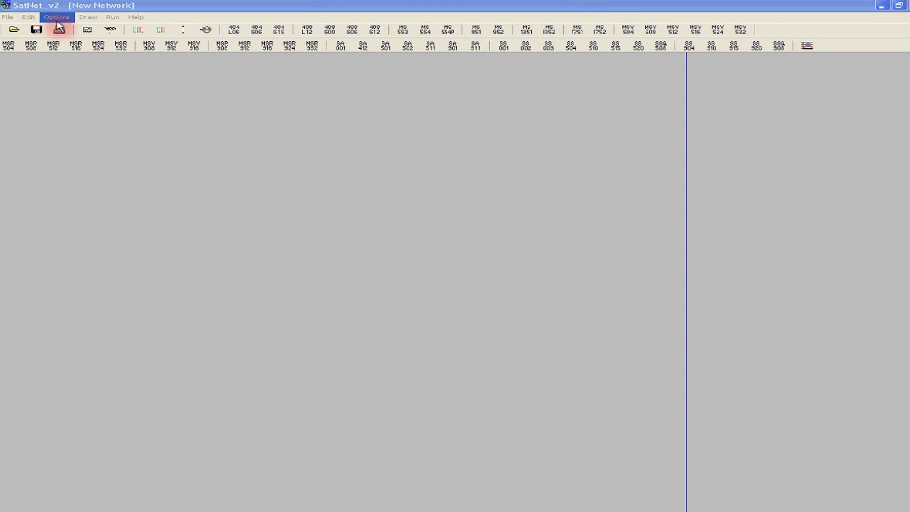
# Step: Open Project Options to review the 50–80 dBuV SAT and 60–90 dBuV terrestrial limits and cable types
pyautogui.click(57, 19)
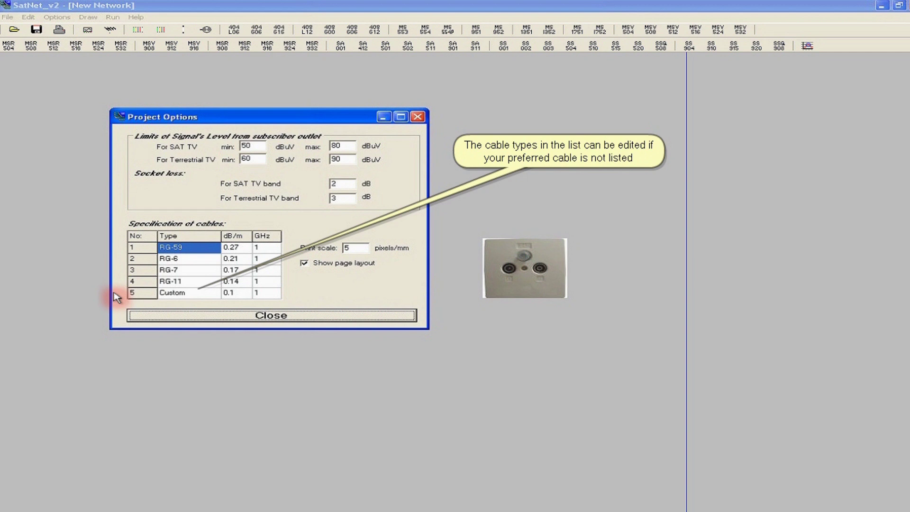
# Step: Close the project settings and place the LNB on the canvas
pyautogui.click(138, 318)
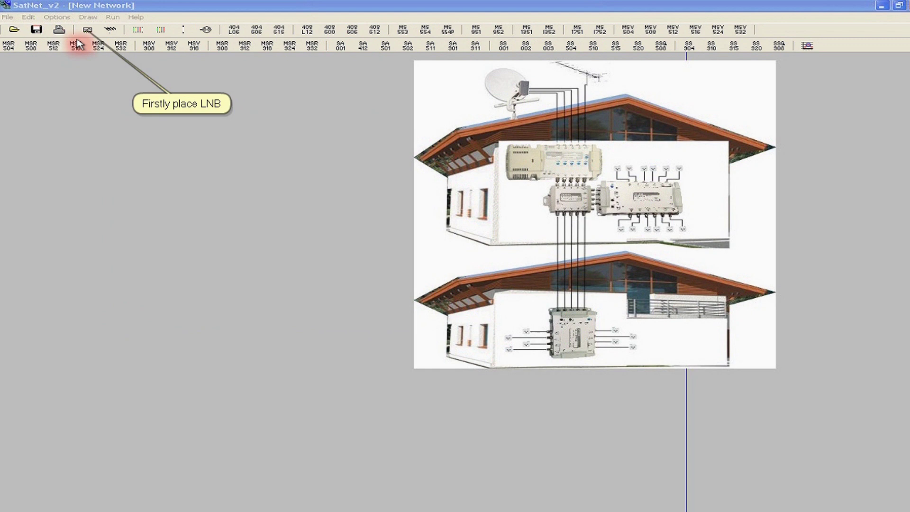
pyautogui.click(88, 31)
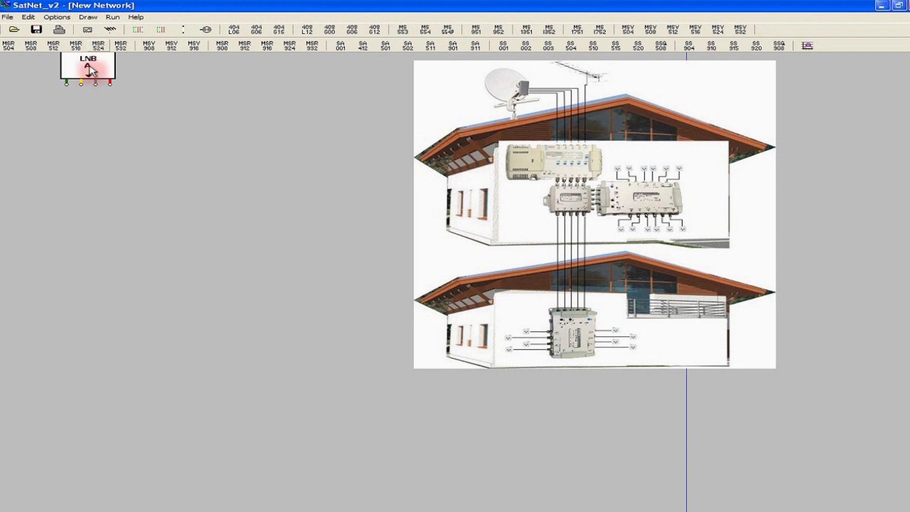
pyautogui.click(101, 96)
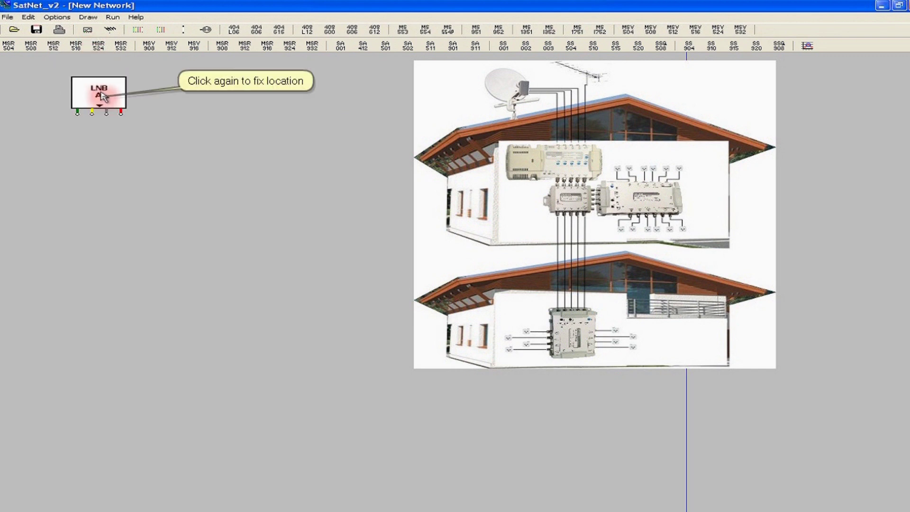
pyautogui.click(103, 96)
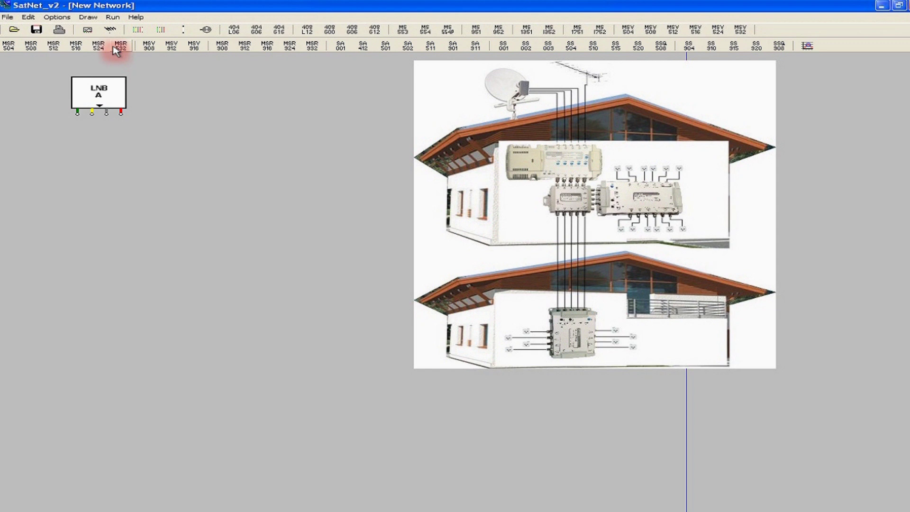
# Step: Place the terrestrial antenna beside the LNB and the SA501 amplifier below it
pyautogui.click(110, 30)
pyautogui.click(137, 73)
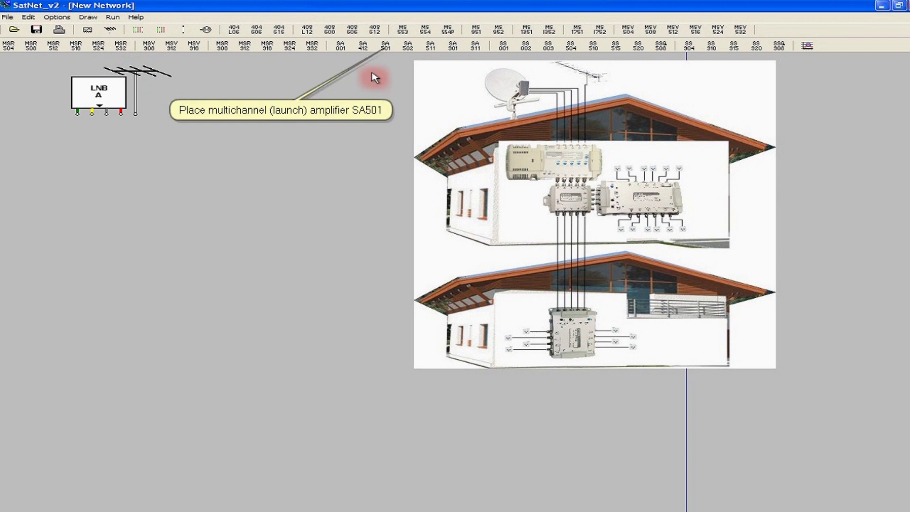
pyautogui.click(385, 46)
pyautogui.moveTo(209, 167); pyautogui.dragTo(109, 177)
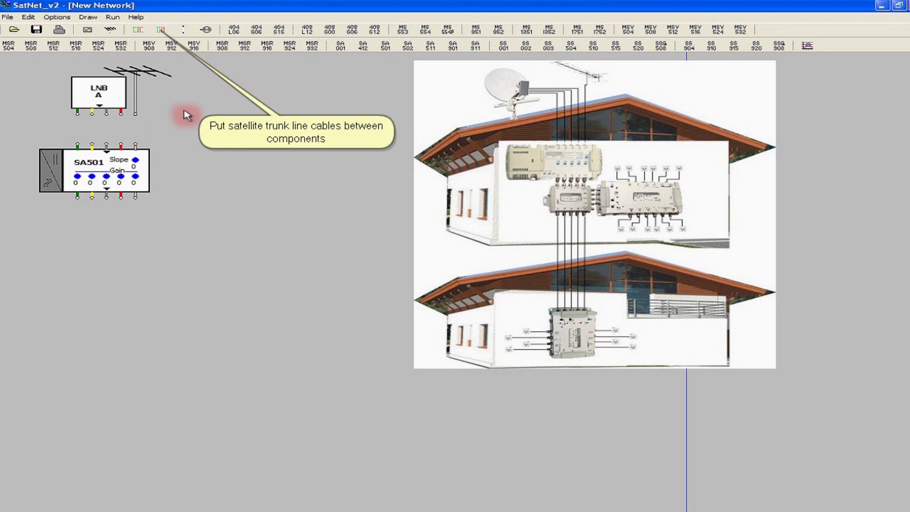
# Step: Run a cable trunk from LNB A to the SA501 and a single cable from the antenna to its rightmost input
pyautogui.click(161, 31)
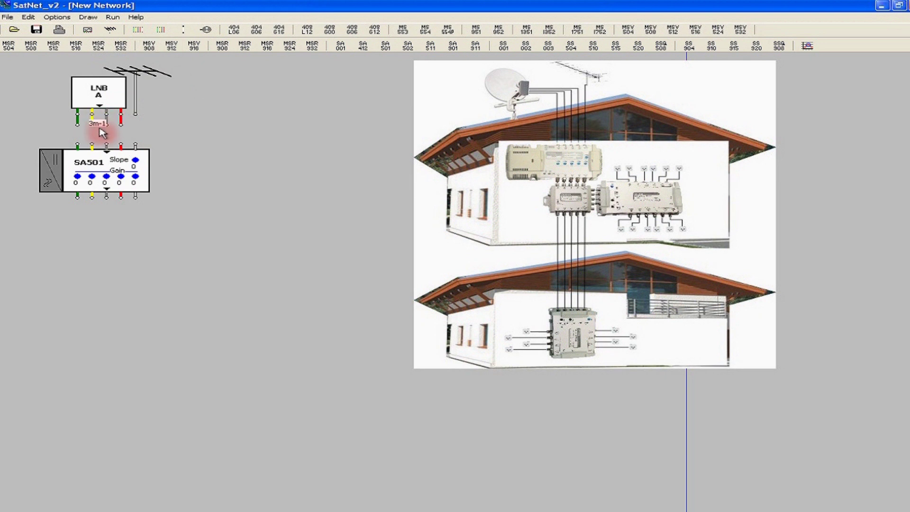
pyautogui.click(105, 146)
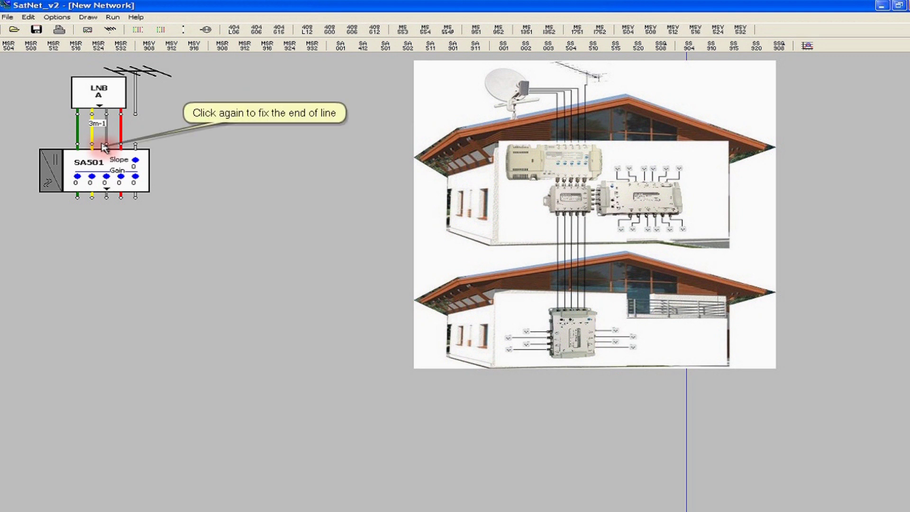
pyautogui.click(105, 146)
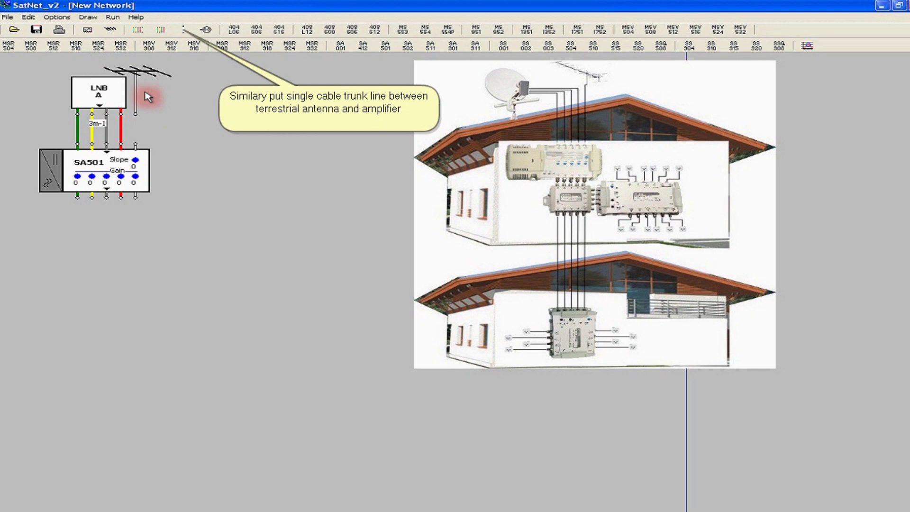
pyautogui.click(183, 30)
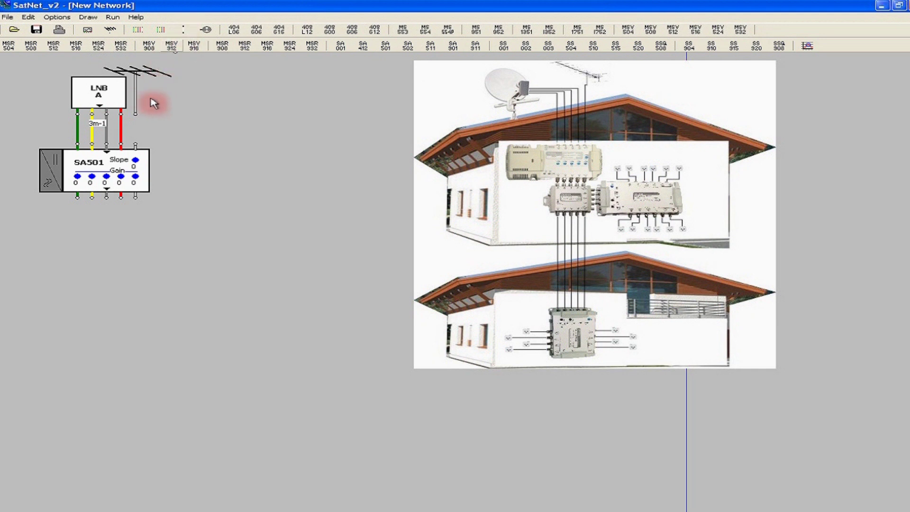
pyautogui.moveTo(136, 119); pyautogui.dragTo(137, 148)
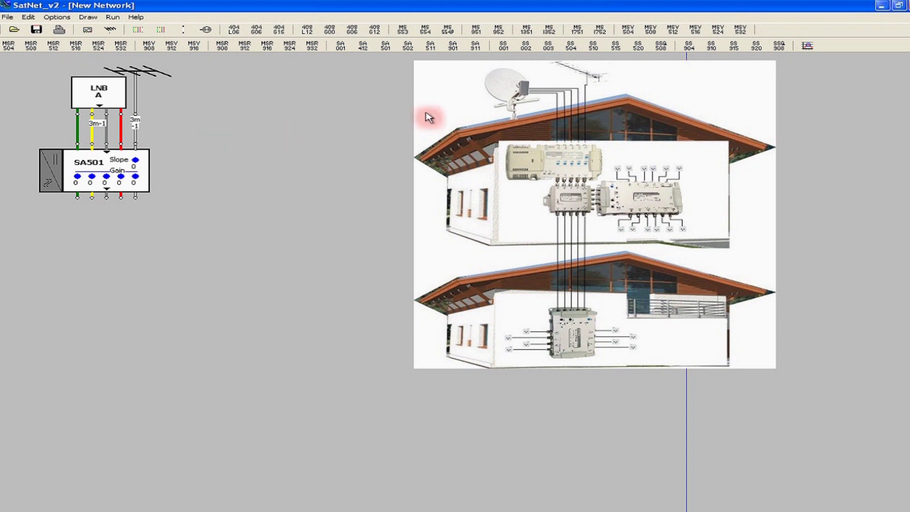
# Step: Place the SS504 tap under the SA501 and the MSV512 multiswitch beside it, fed from the tap
pyautogui.click(570, 45)
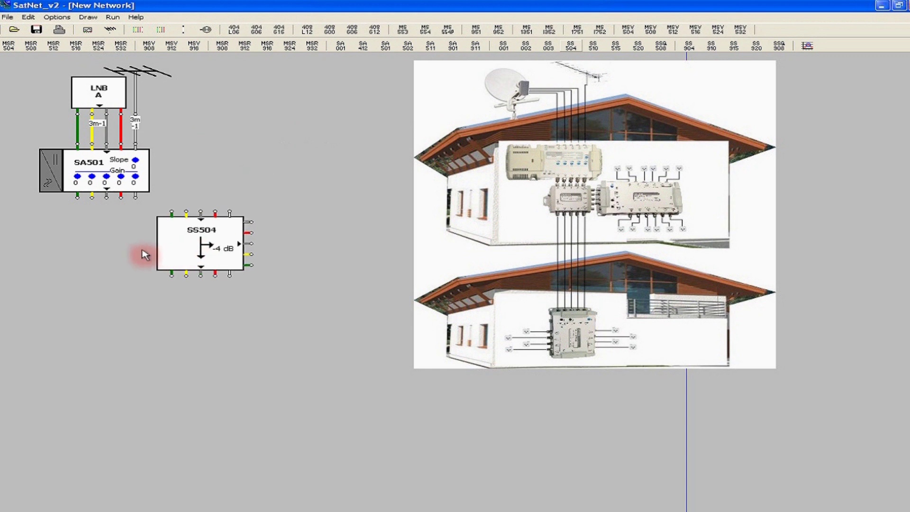
pyautogui.click(110, 236)
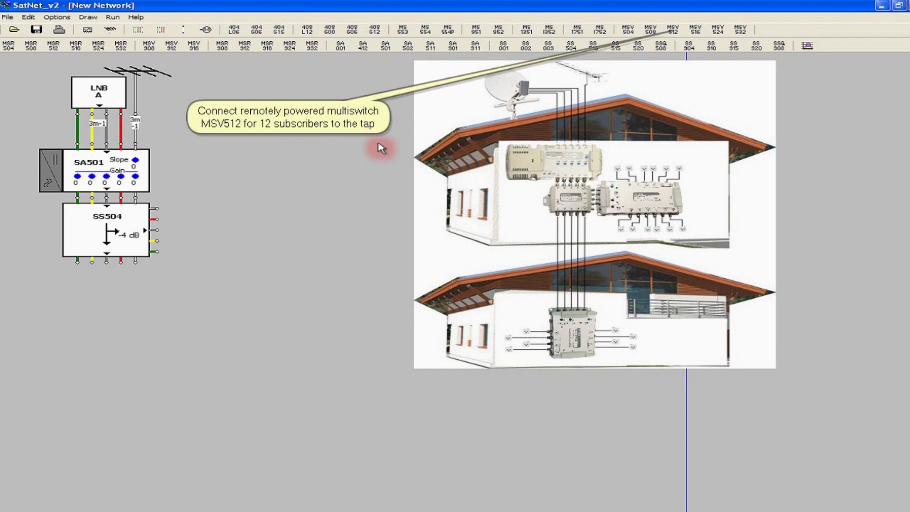
pyautogui.click(673, 30)
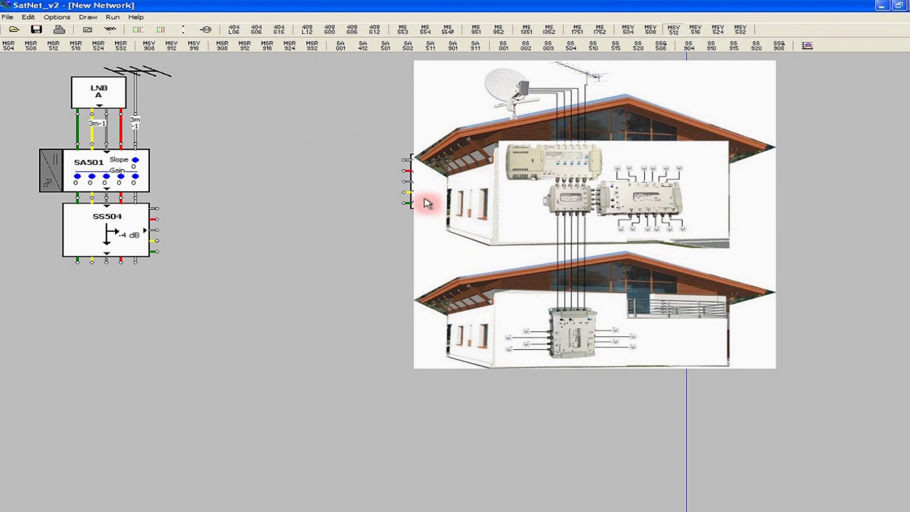
pyautogui.click(223, 236)
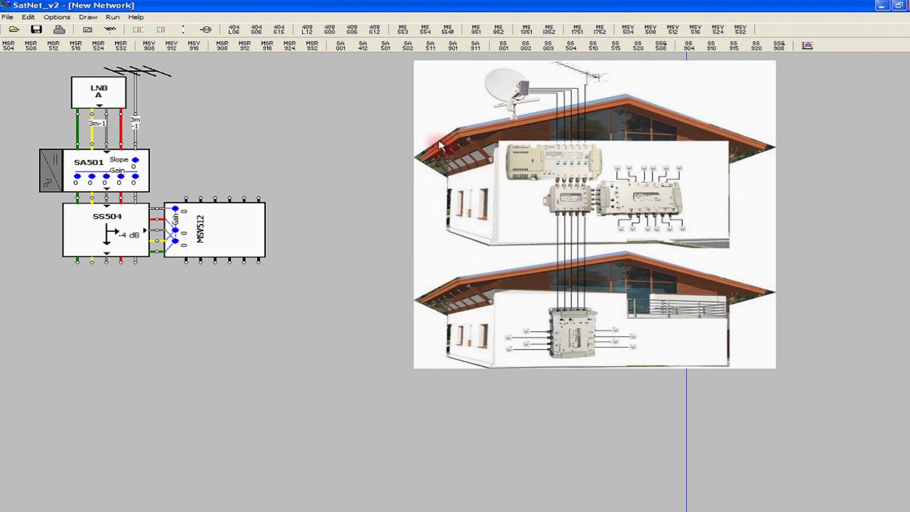
pyautogui.click(650, 32)
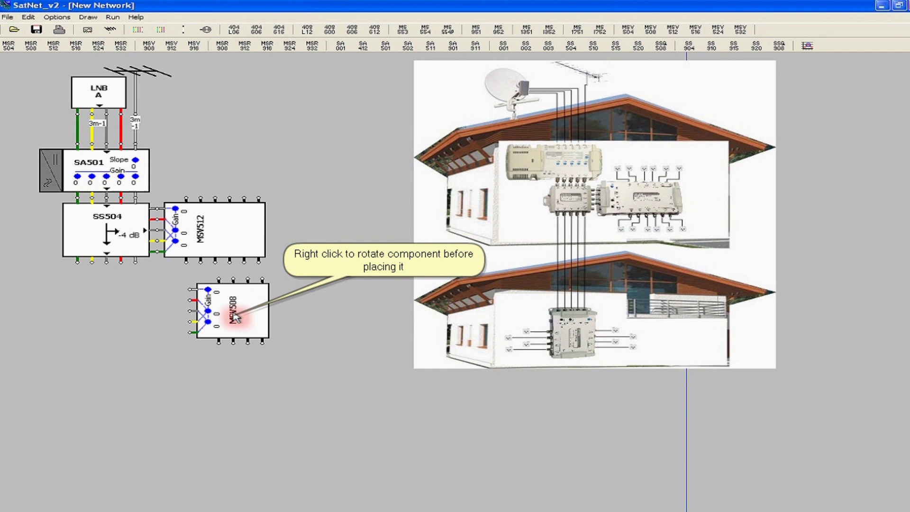
# Step: Rotate the MSV508 multiswitch and place it below the SS504
pyautogui.rightClick(235, 317)
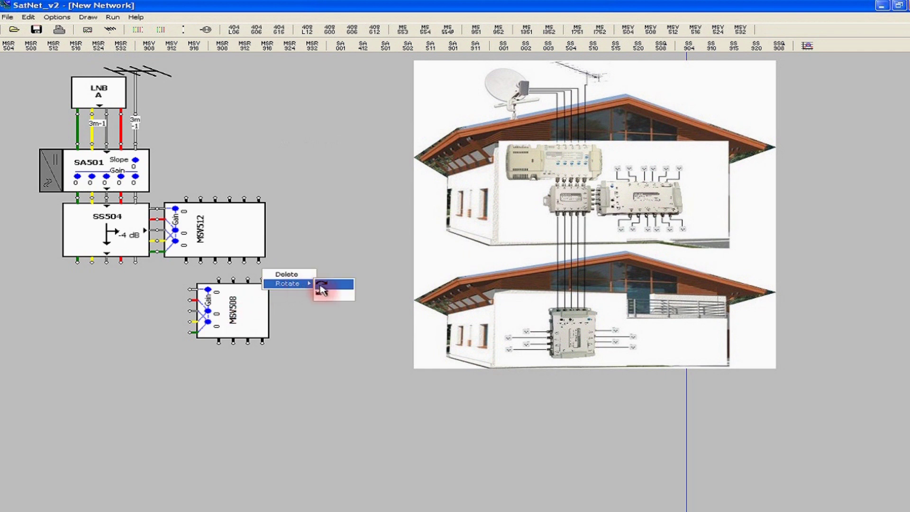
pyautogui.click(321, 285)
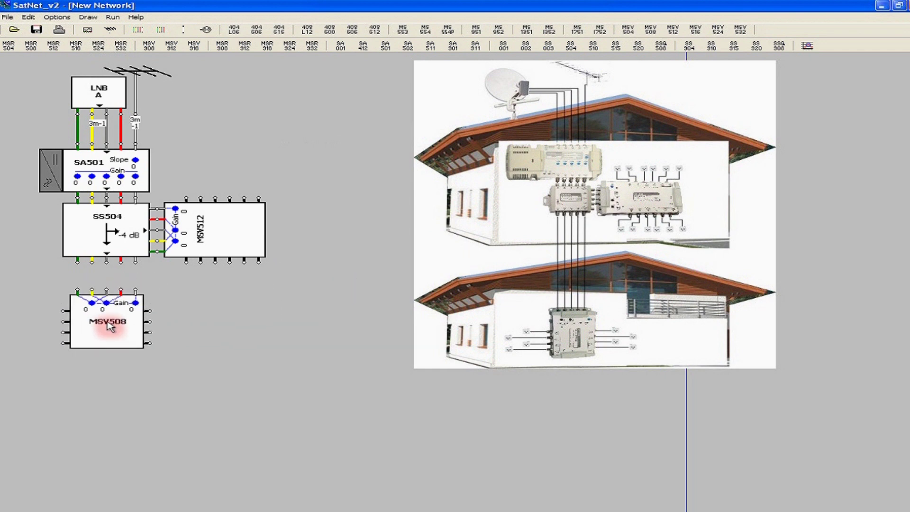
pyautogui.click(108, 325)
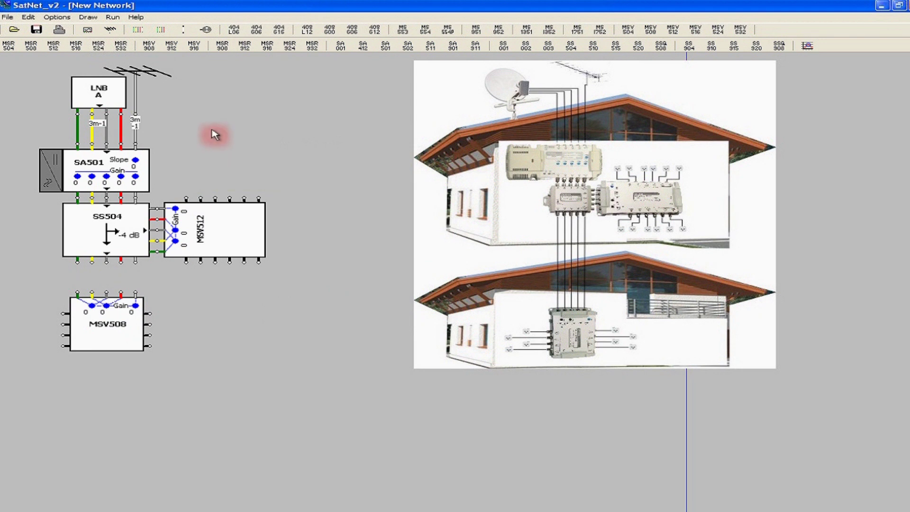
# Step: Run a cable trunk from the SS504's bottom outputs down to the MSV508's inputs
pyautogui.click(142, 33)
pyautogui.click(107, 264)
pyautogui.moveTo(107, 264); pyautogui.dragTo(106, 293)
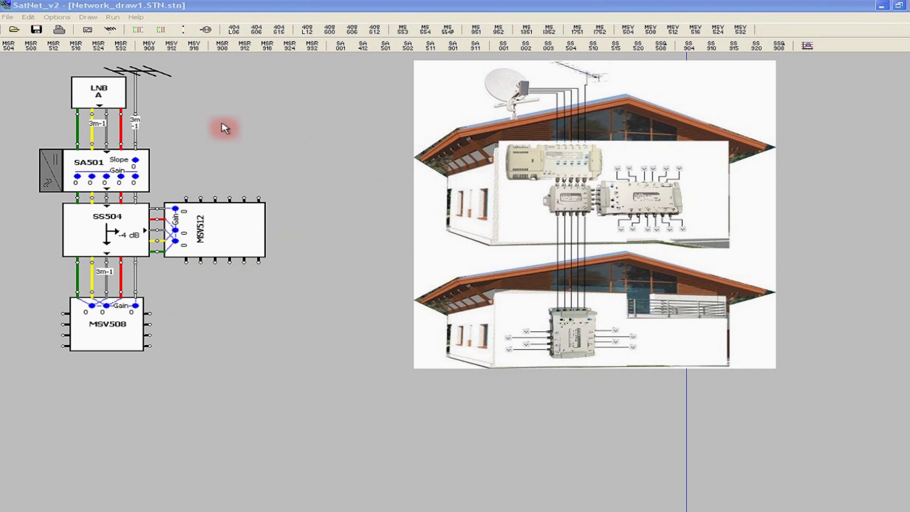
# Step: Attach subscriber outlets to both MSV508 outputs and to MSV512's lower and top outputs, one rotated vertical
pyautogui.click(194, 45)
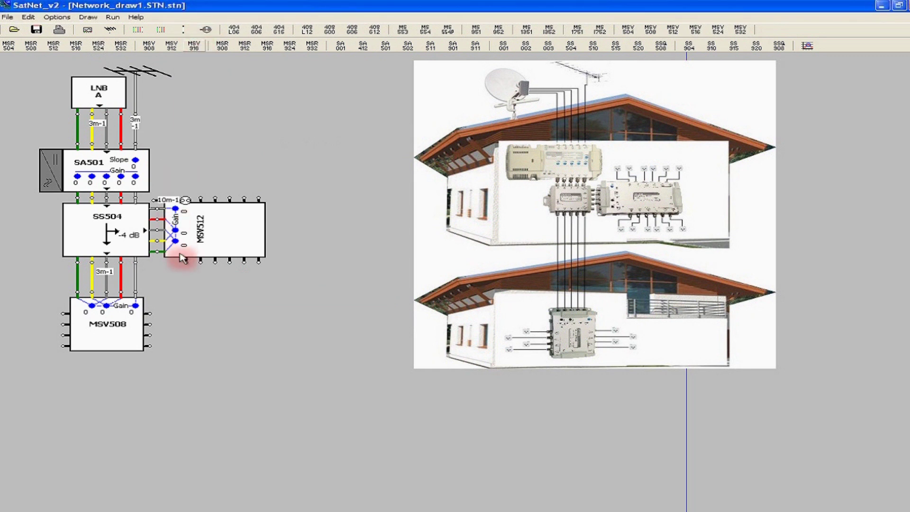
pyautogui.click(170, 317)
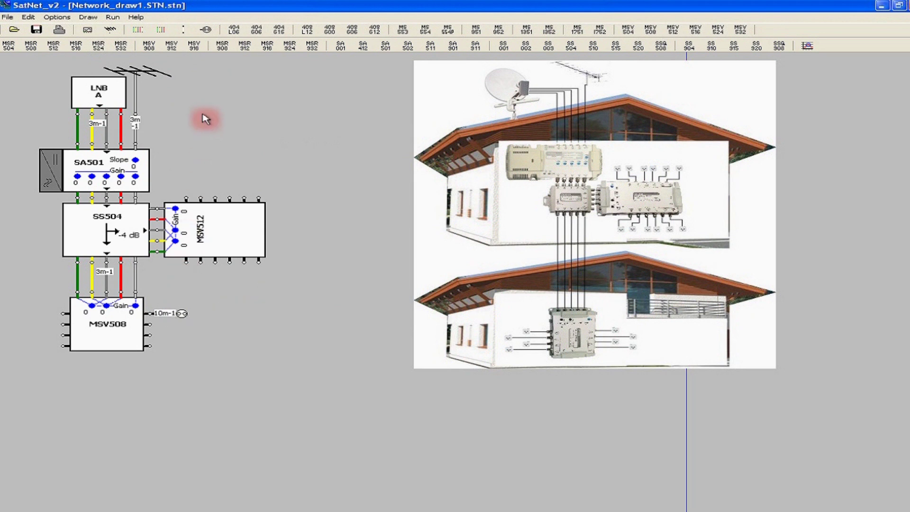
pyautogui.click(206, 30)
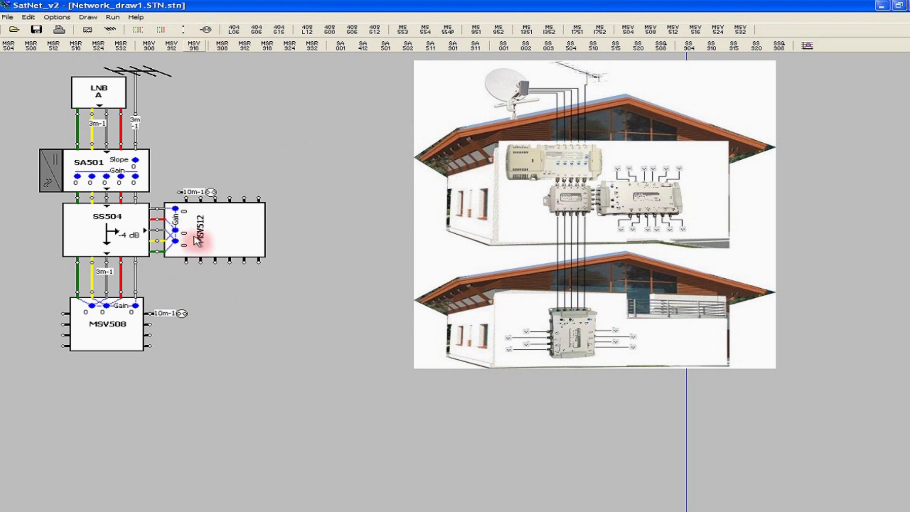
pyautogui.click(171, 329)
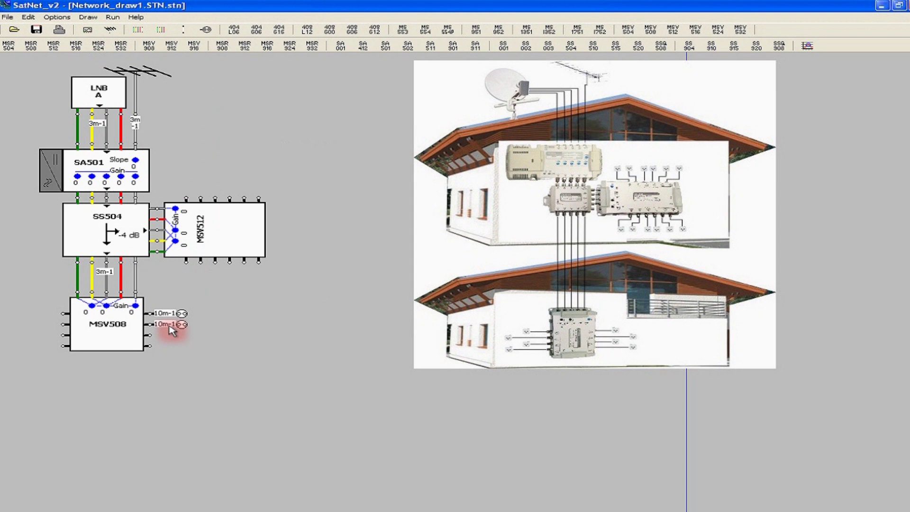
pyautogui.click(205, 29)
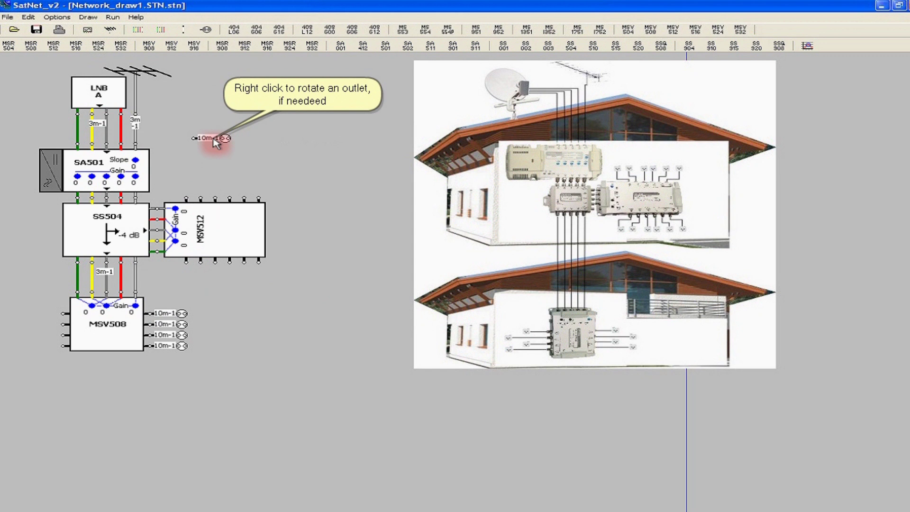
pyautogui.rightClick(215, 142)
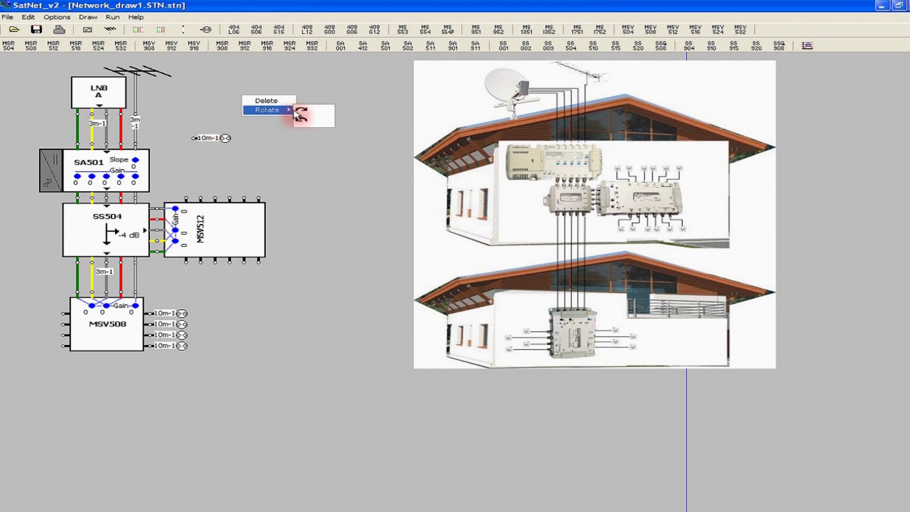
pyautogui.click(301, 114)
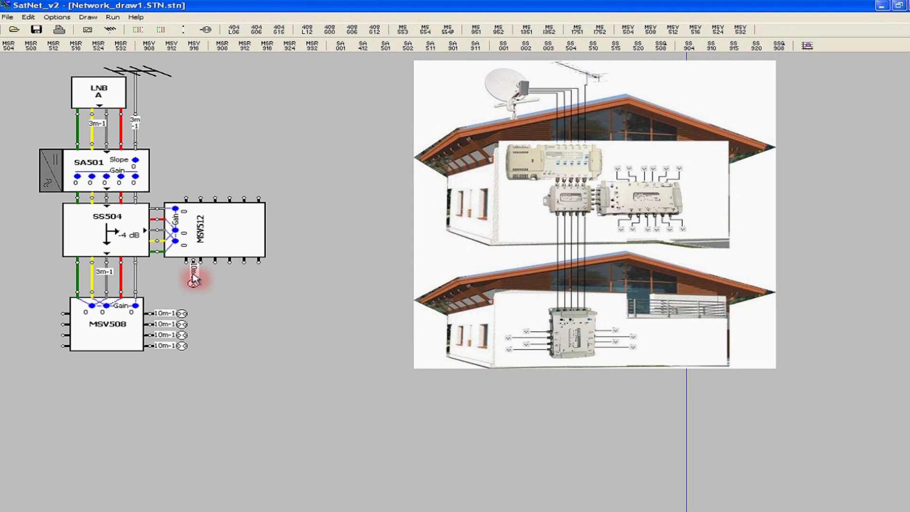
pyautogui.click(188, 276)
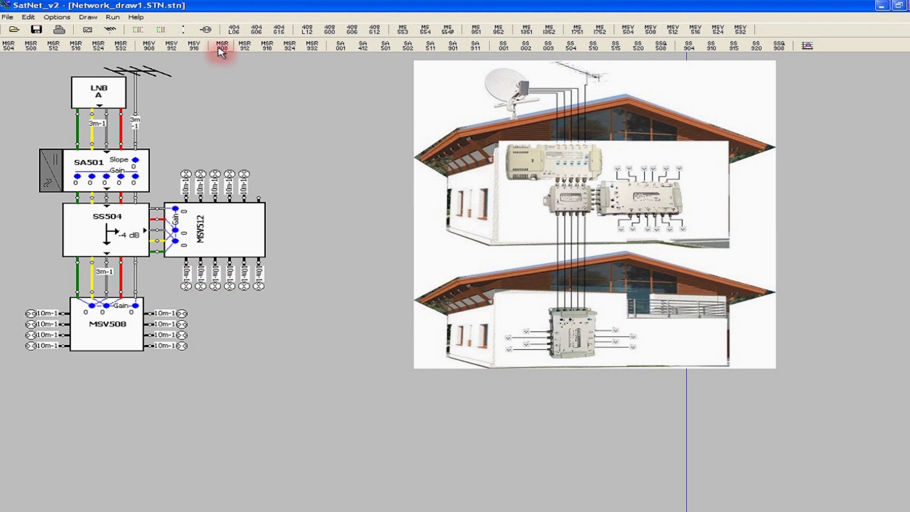
pyautogui.click(206, 30)
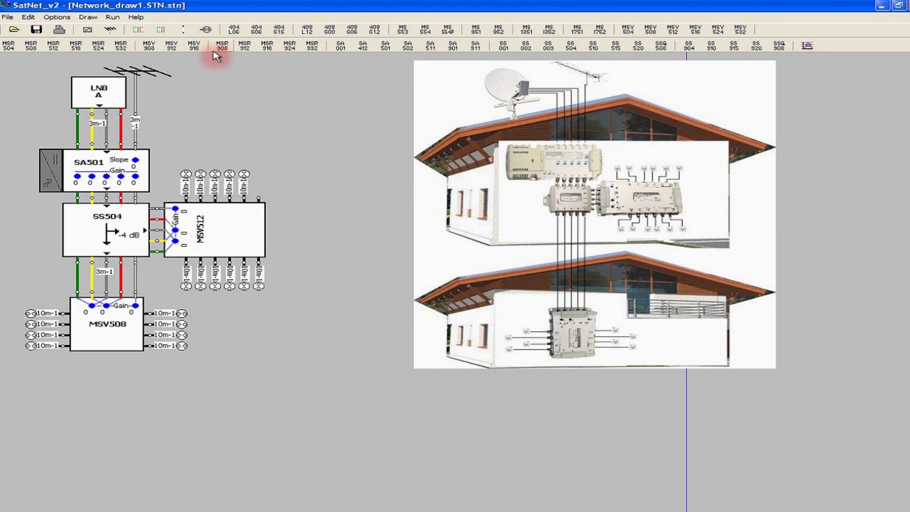
pyautogui.click(262, 189)
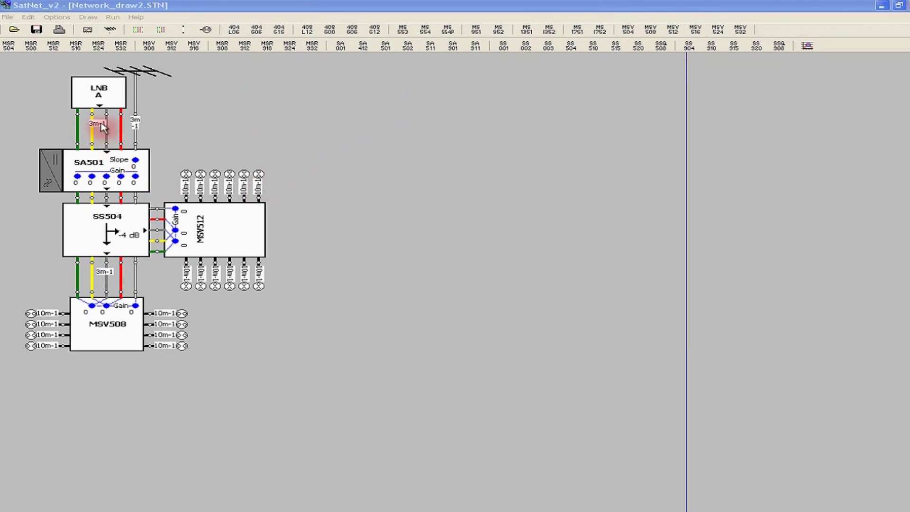
# Step: Make the first LNB trunk cable RG-6 with a 30 m length
pyautogui.moveTo(103, 127)
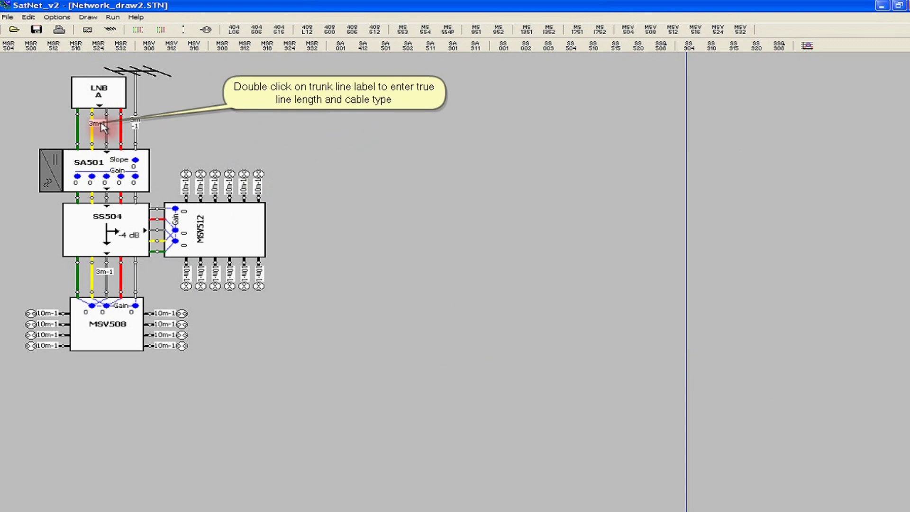
pyautogui.doubleClick(104, 127)
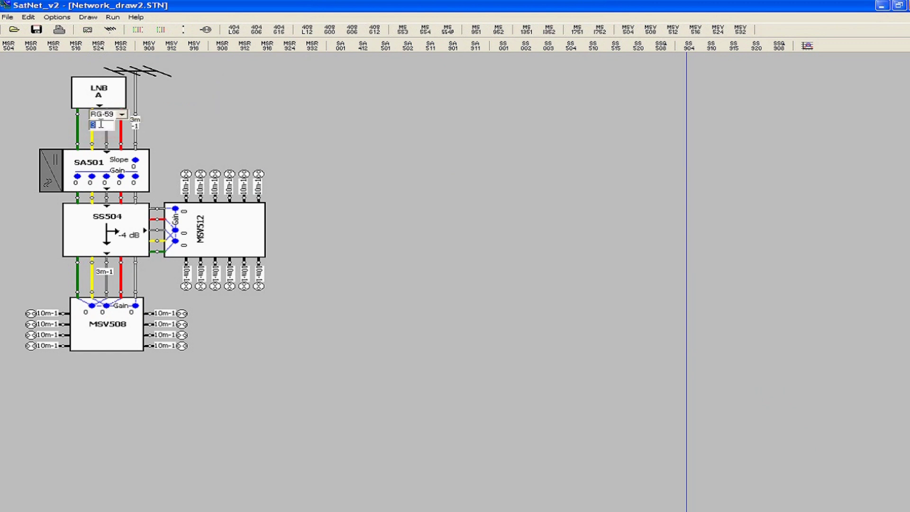
pyautogui.click(122, 116)
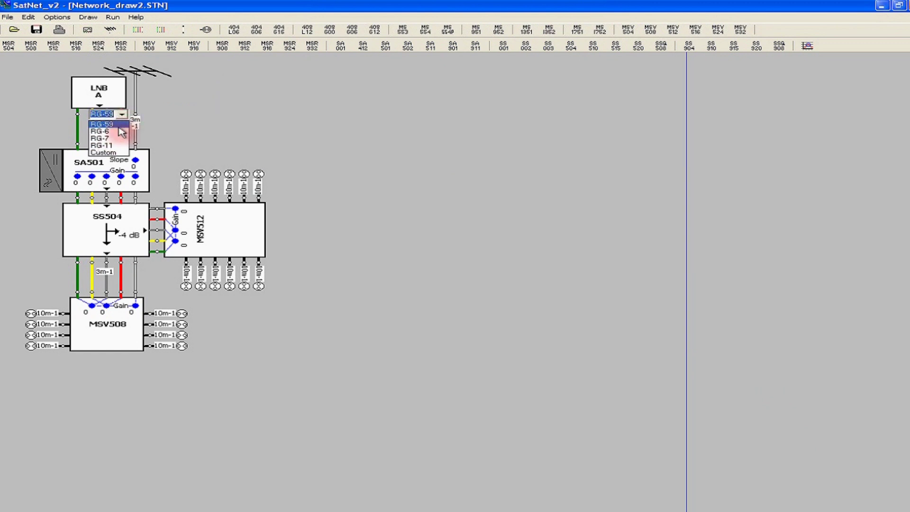
pyautogui.click(100, 130)
pyautogui.click(97, 125)
pyautogui.click(101, 137)
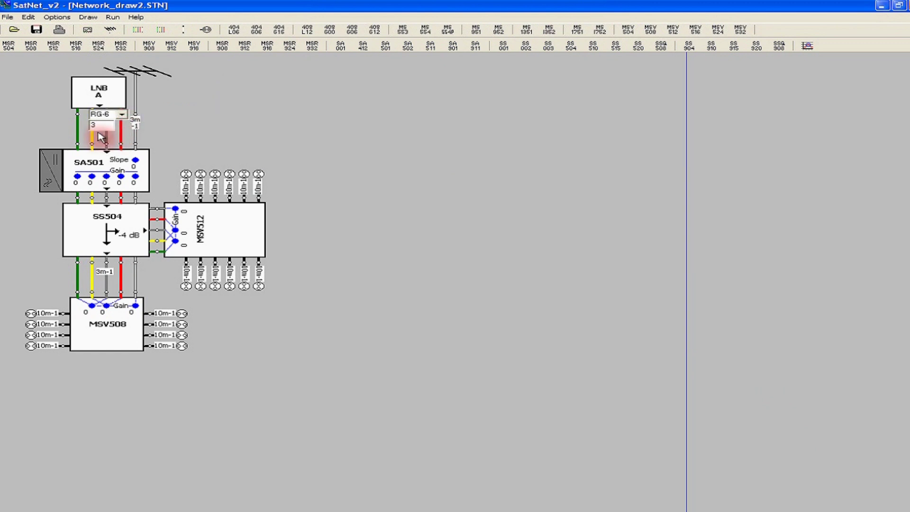
pyautogui.write('0')
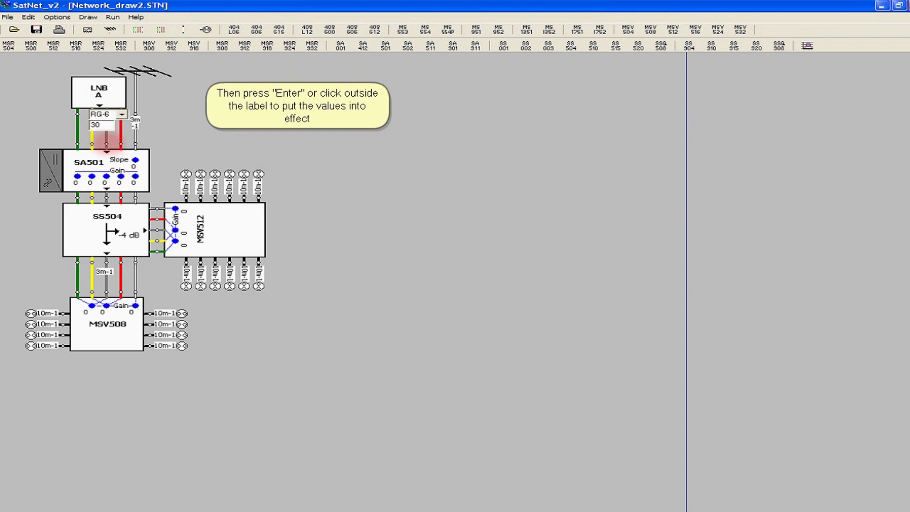
pyautogui.click(107, 142)
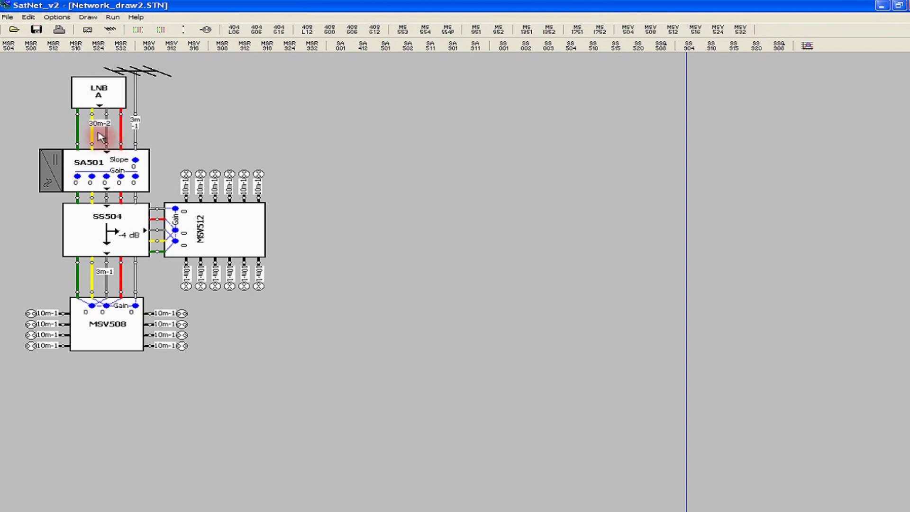
# Step: Change the grey trunk line's cable type to RG-6 as well
pyautogui.click(137, 126)
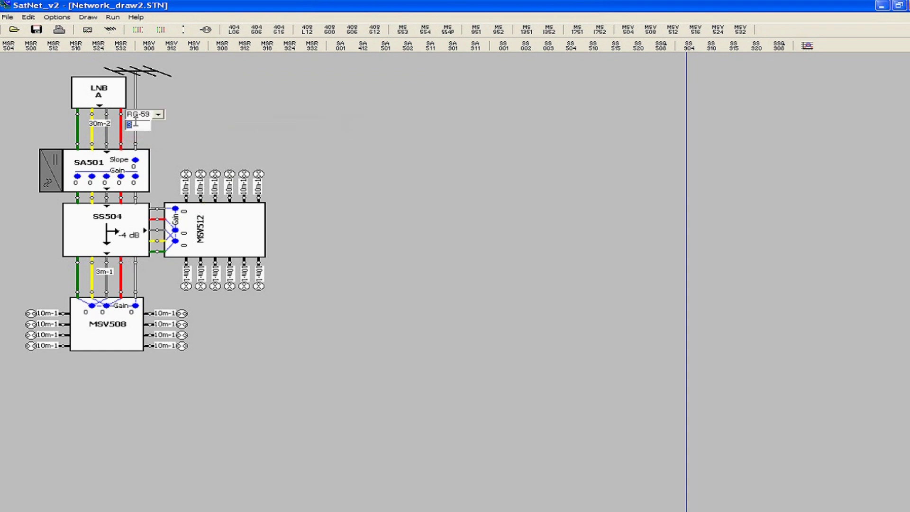
pyautogui.click(157, 114)
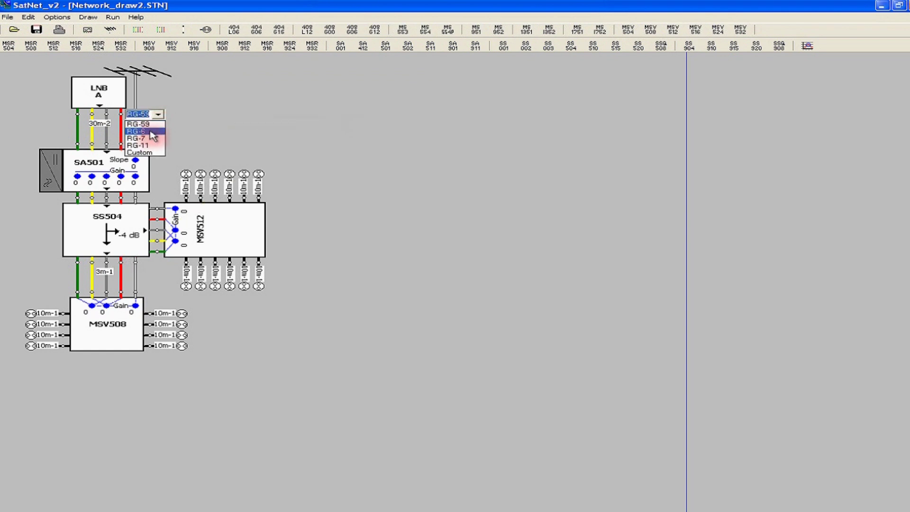
pyautogui.click(142, 123)
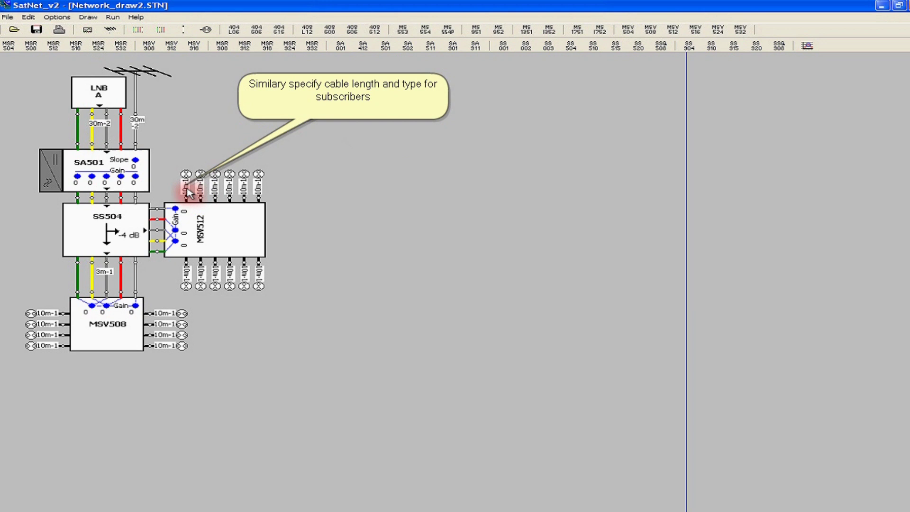
# Step: Set the first MSV512 subscriber cable's length to 20 m
pyautogui.click(188, 191)
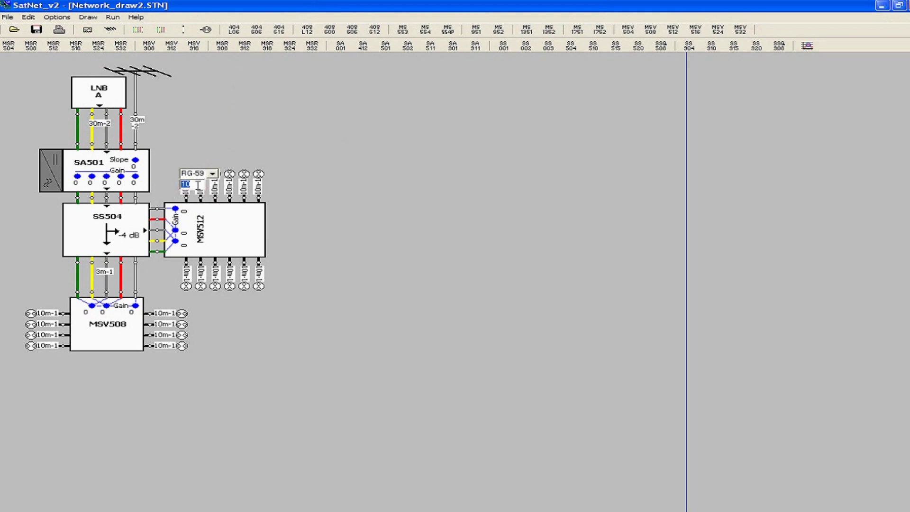
pyautogui.write('20')
pyautogui.press('Return')
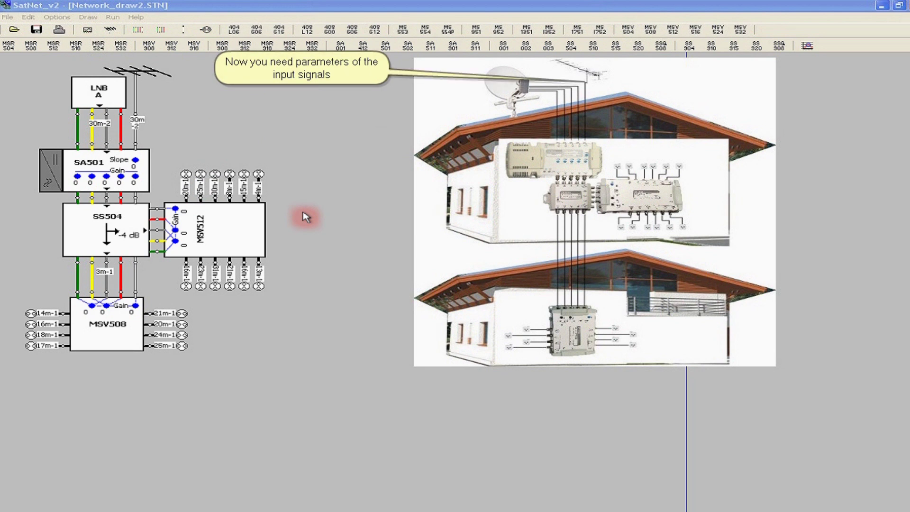
# Step: Open the Path Loss Calculator from the Run menu
pyautogui.click(305, 217)
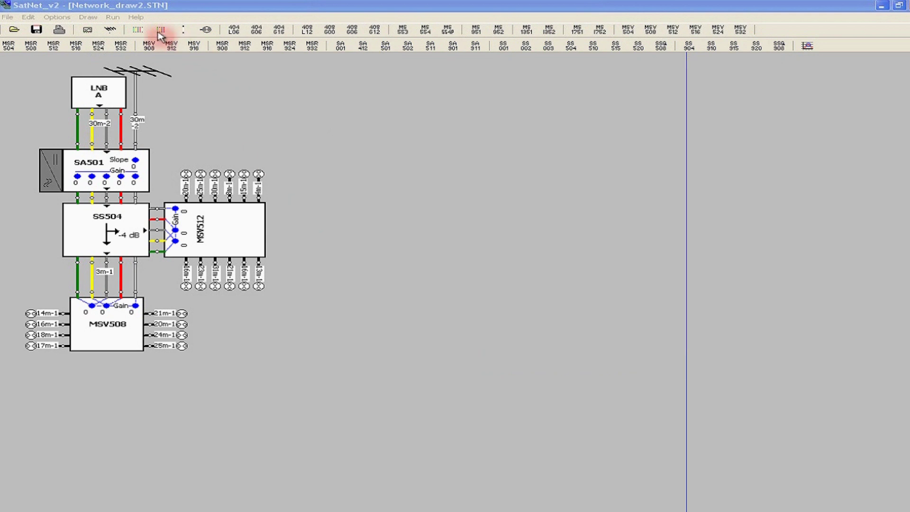
pyautogui.click(114, 17)
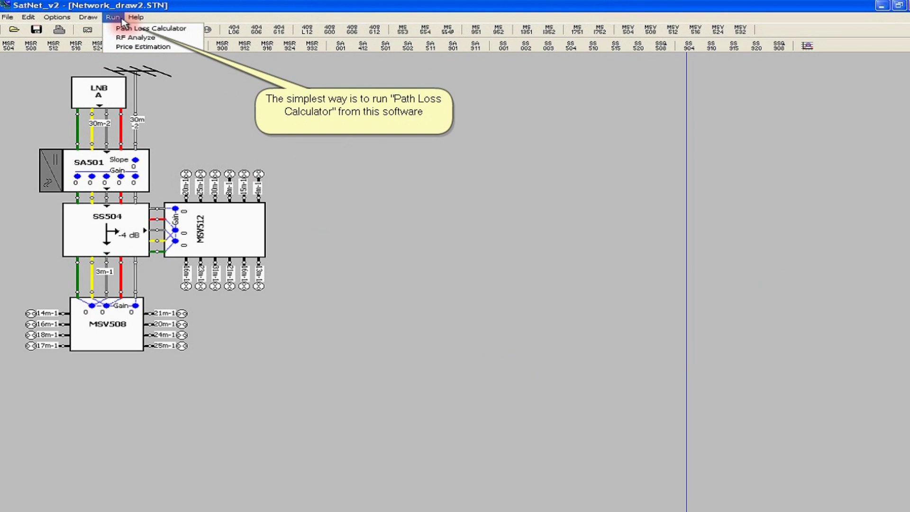
pyautogui.click(135, 29)
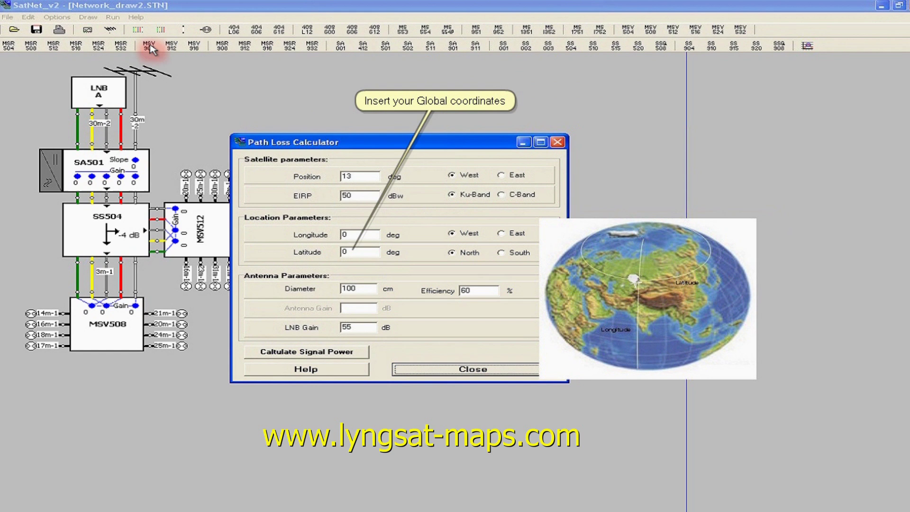
# Step: Enter longitude 25, latitude 54 and LNB gain 57, then calculate the 80 dBuV signal power
pyautogui.click(350, 239)
pyautogui.press('BackSpace')
pyautogui.write('25')
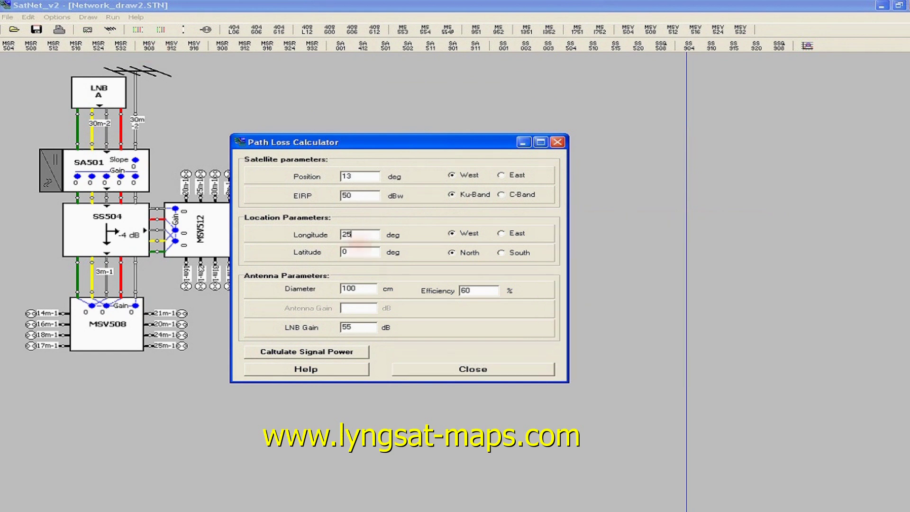
pyautogui.press('Tab')
pyautogui.press('BackSpace')
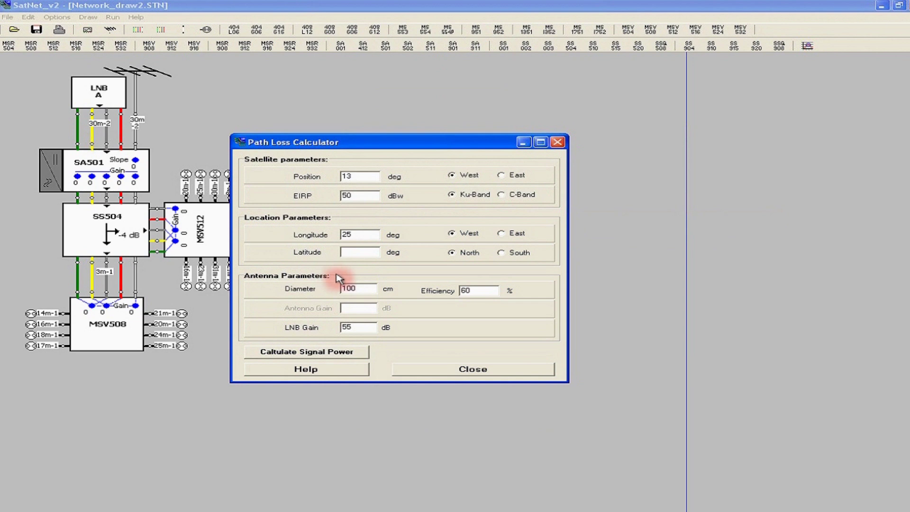
pyautogui.write('54')
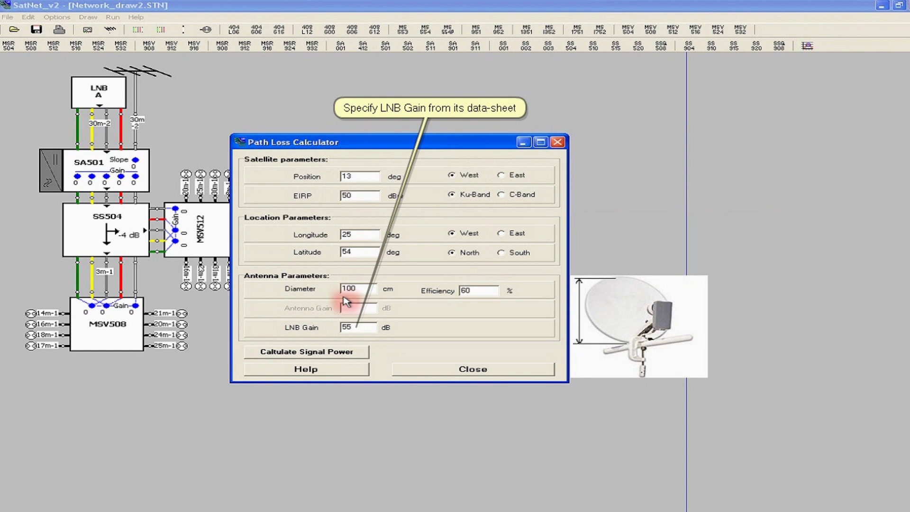
pyautogui.press('BackSpace')
pyautogui.write('7')
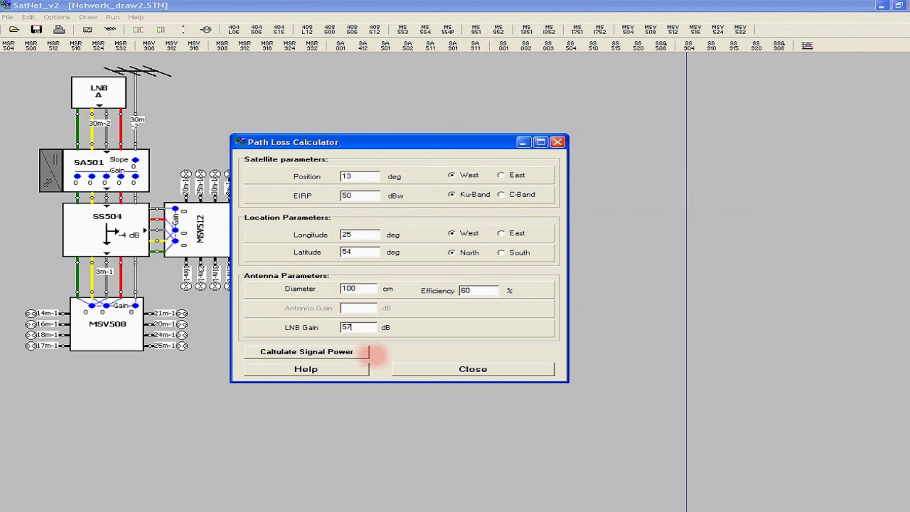
pyautogui.click(353, 353)
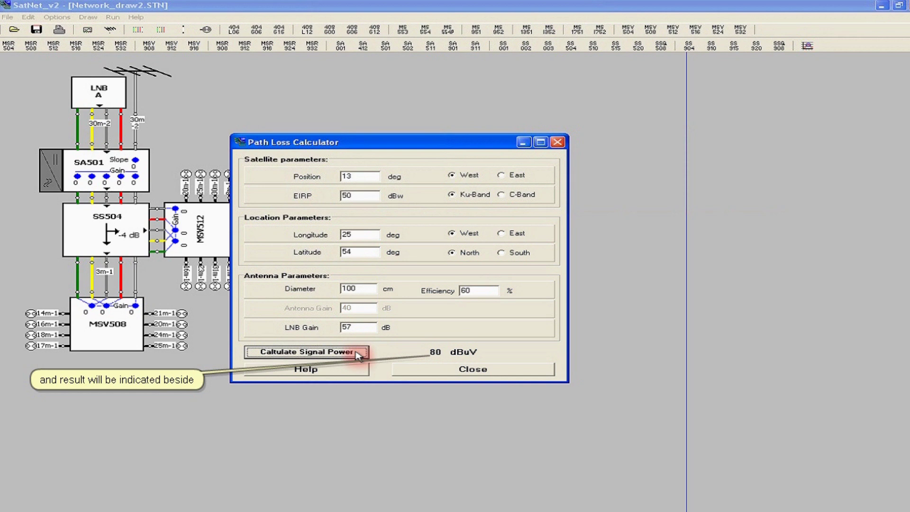
# Step: Close the calculator and apply per-transponder levels instead of average values in LNB A's channel power map
pyautogui.press('Escape')
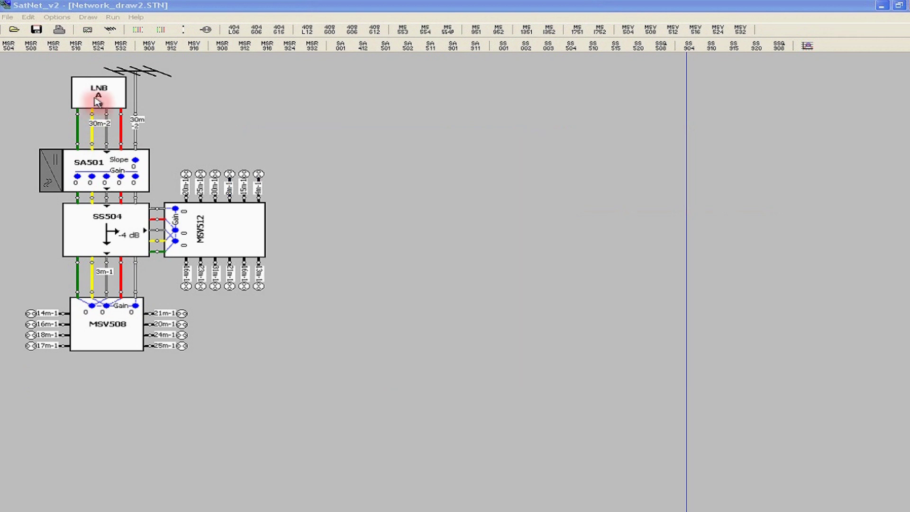
pyautogui.click(98, 102)
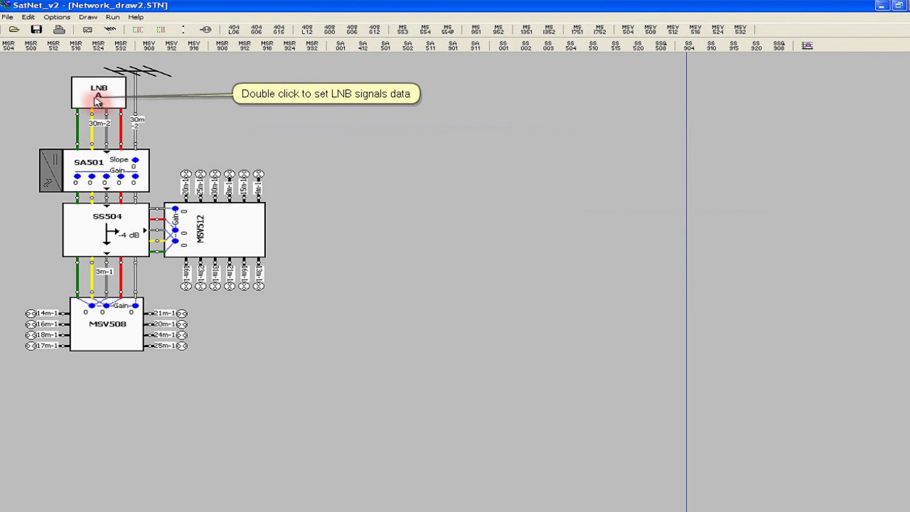
pyautogui.doubleClick(98, 101)
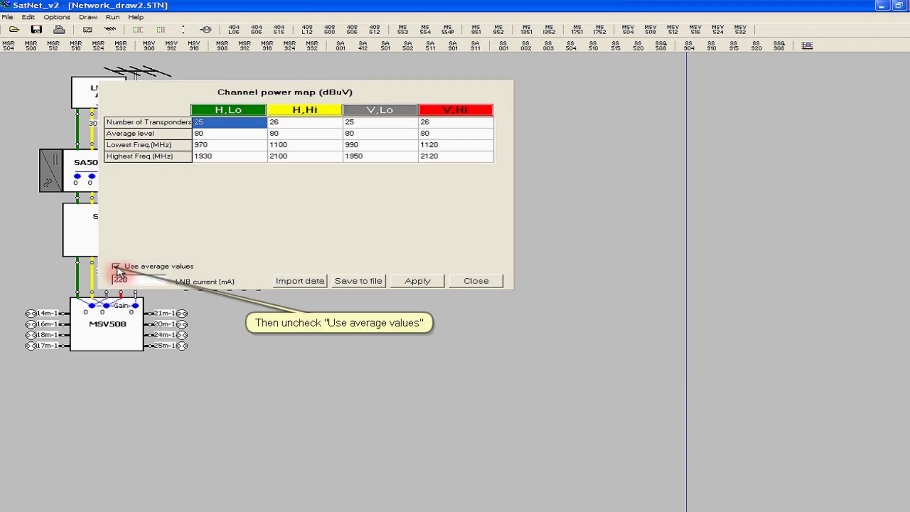
pyautogui.click(116, 266)
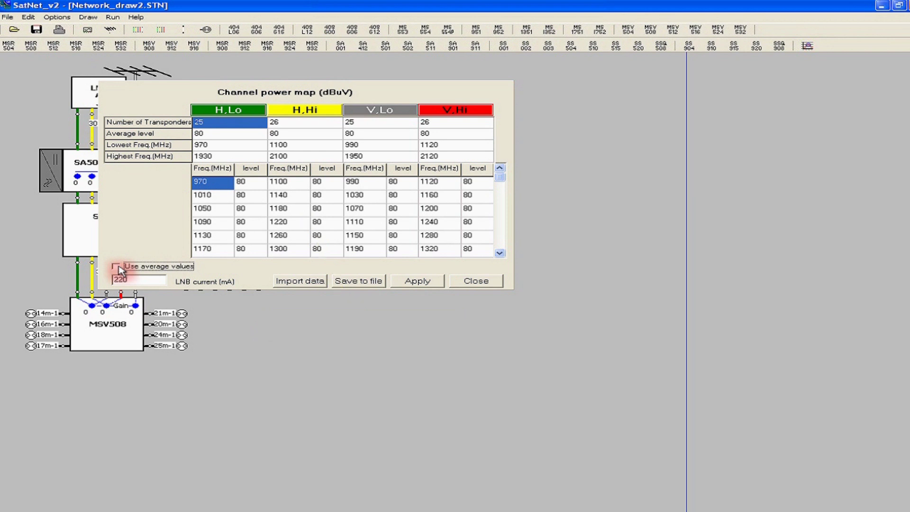
pyautogui.click(416, 283)
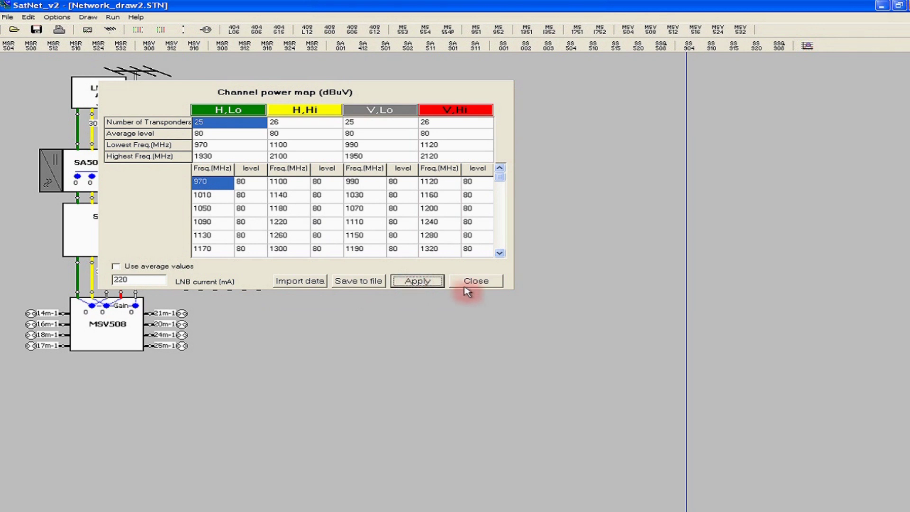
pyautogui.click(482, 282)
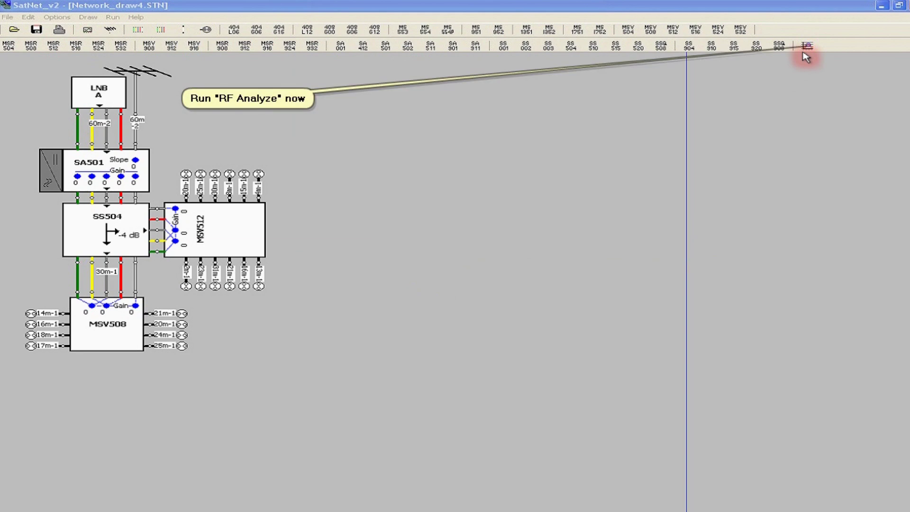
# Step: Run the RF analysis and show the MSV512 20m-1 output's signal levels in the Analyzer
pyautogui.click(807, 45)
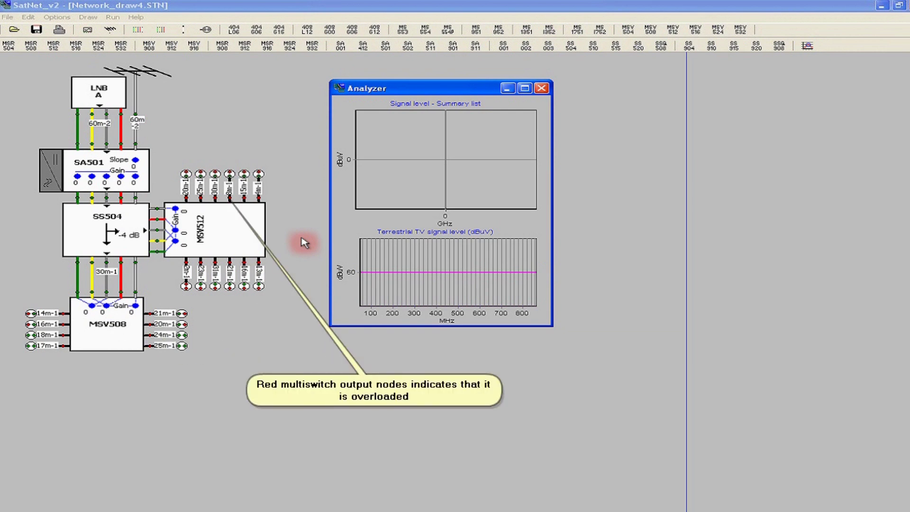
pyautogui.click(188, 203)
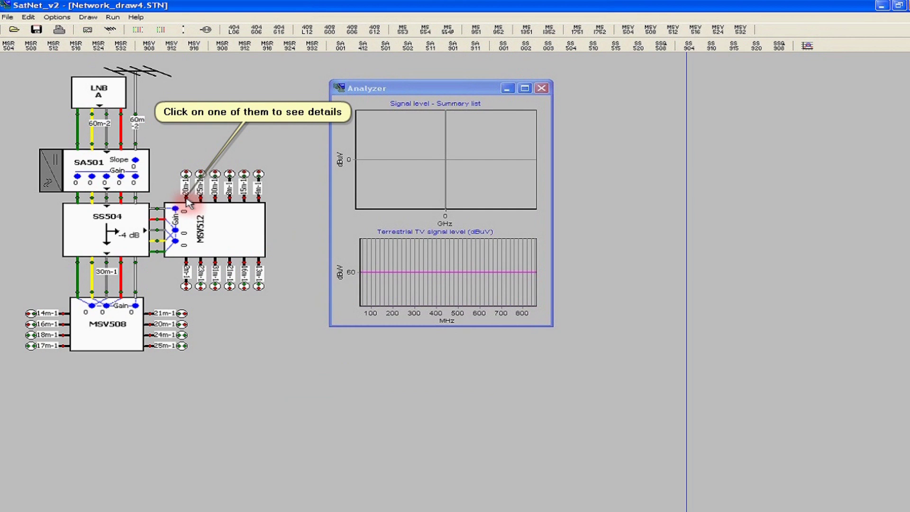
pyautogui.click(188, 202)
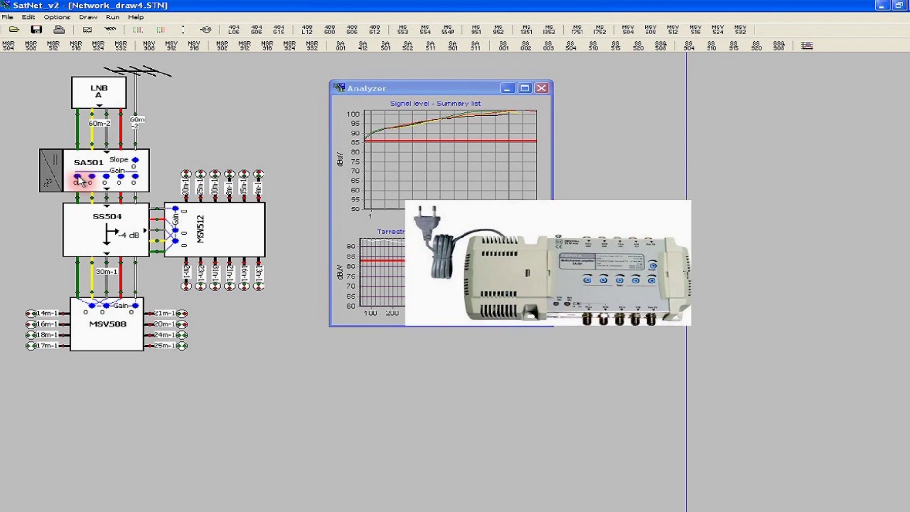
# Step: Lower the first SA501 line gain and the H,Hi line gain to -14
pyautogui.click(79, 178)
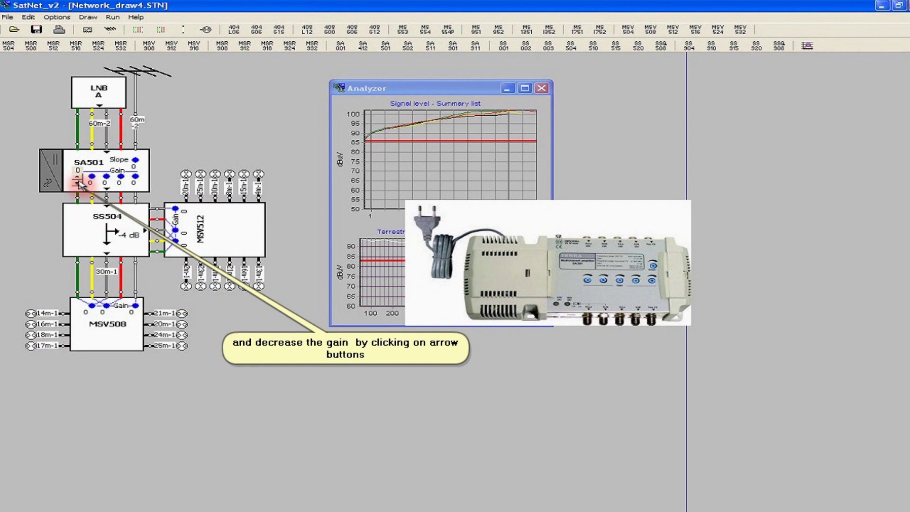
pyautogui.click(77, 183)
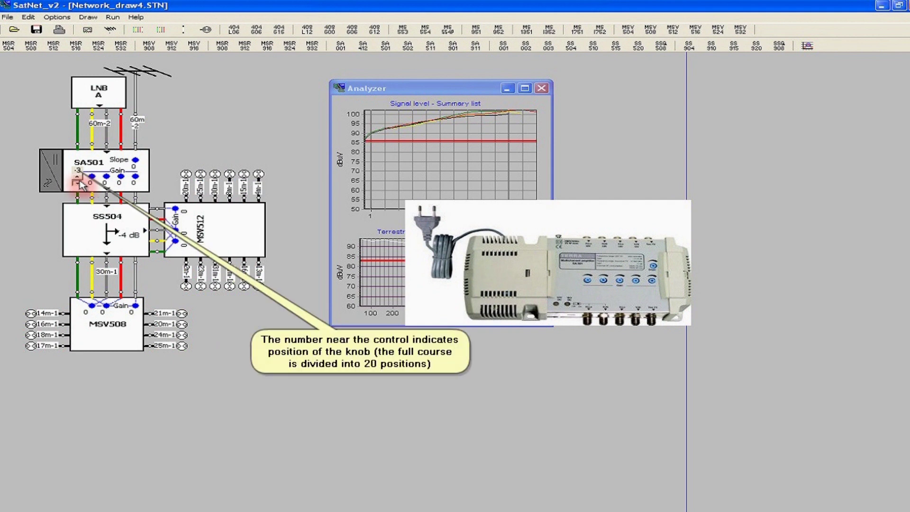
pyautogui.click(77, 183)
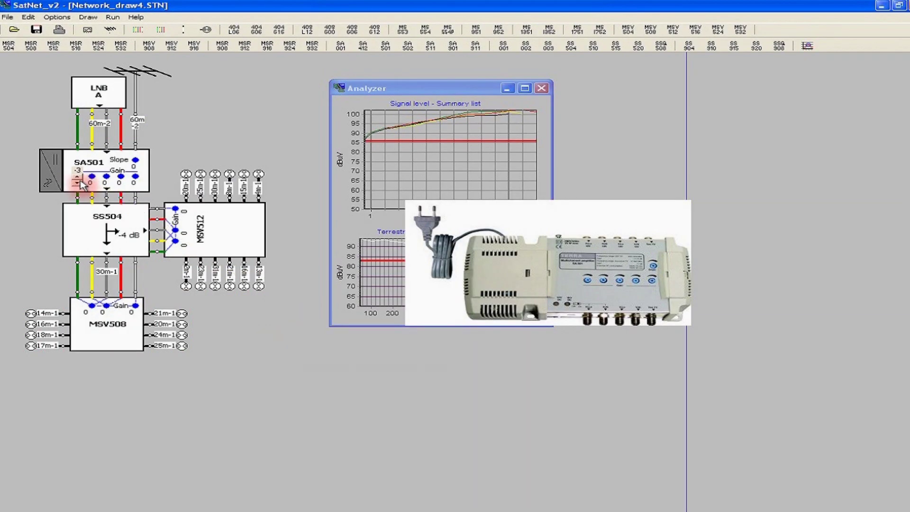
pyautogui.click(92, 177)
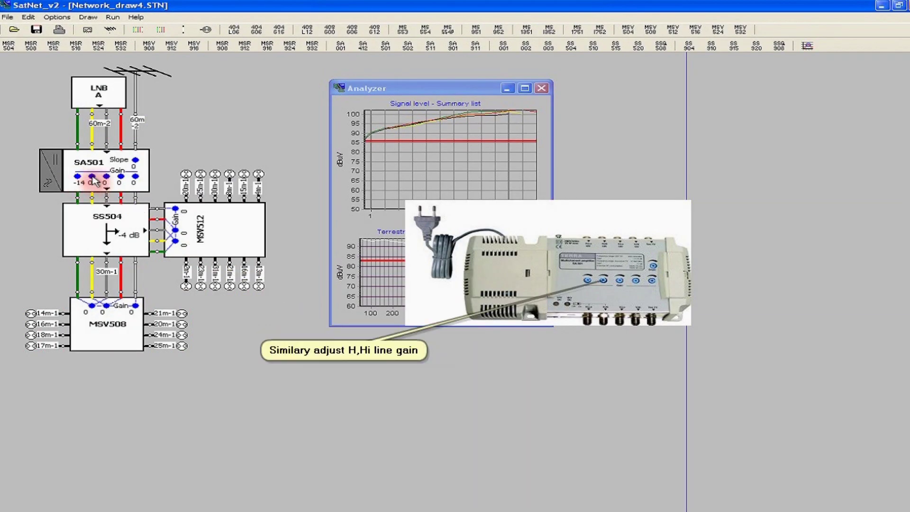
pyautogui.click(92, 178)
pyautogui.click(92, 185)
pyautogui.click(92, 185)
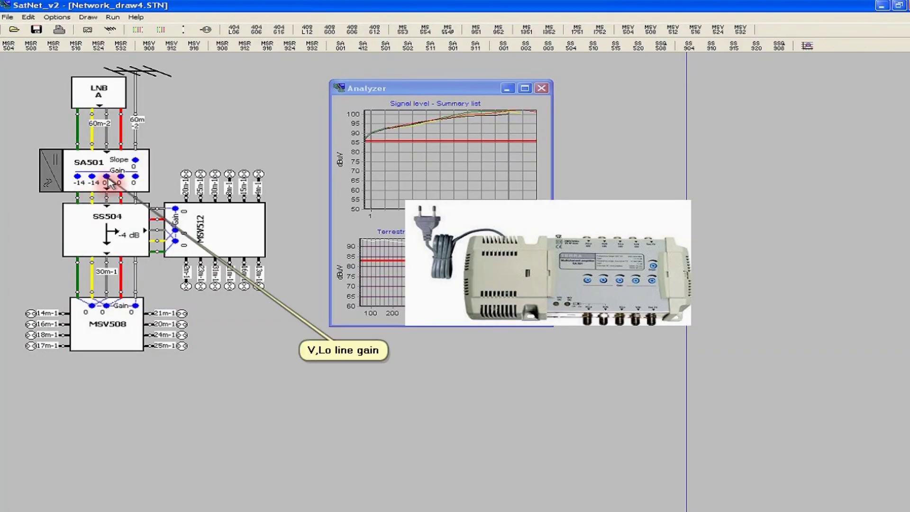
# Step: Lower the SA501 V,Lo, V,Hi and terrestrial TV line gains to -14
pyautogui.click(107, 178)
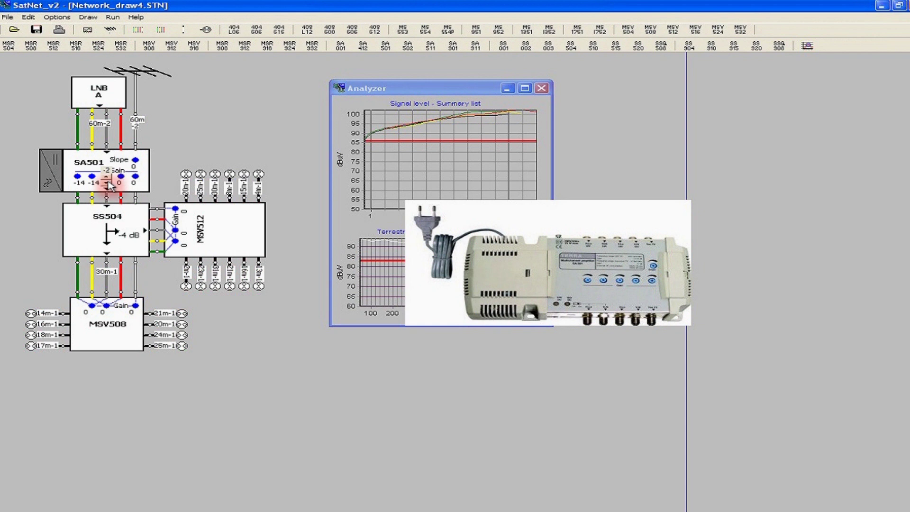
pyautogui.click(108, 185)
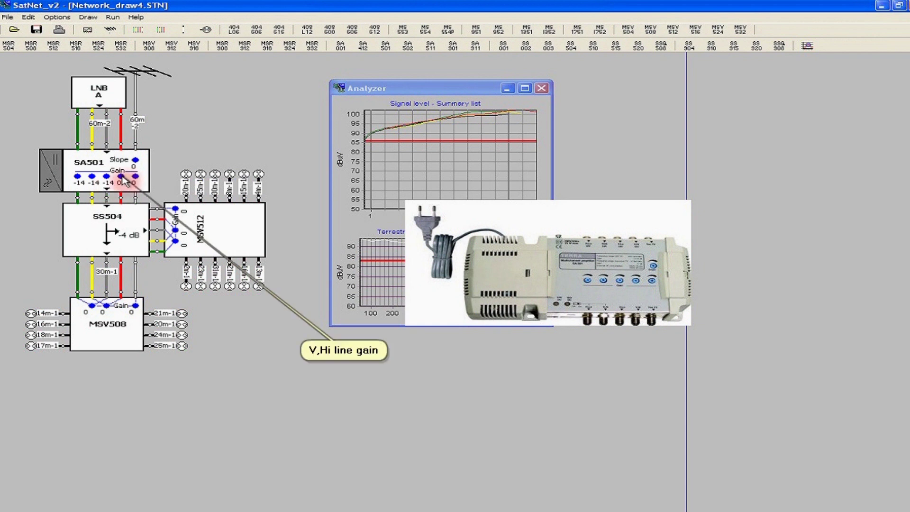
pyautogui.click(122, 177)
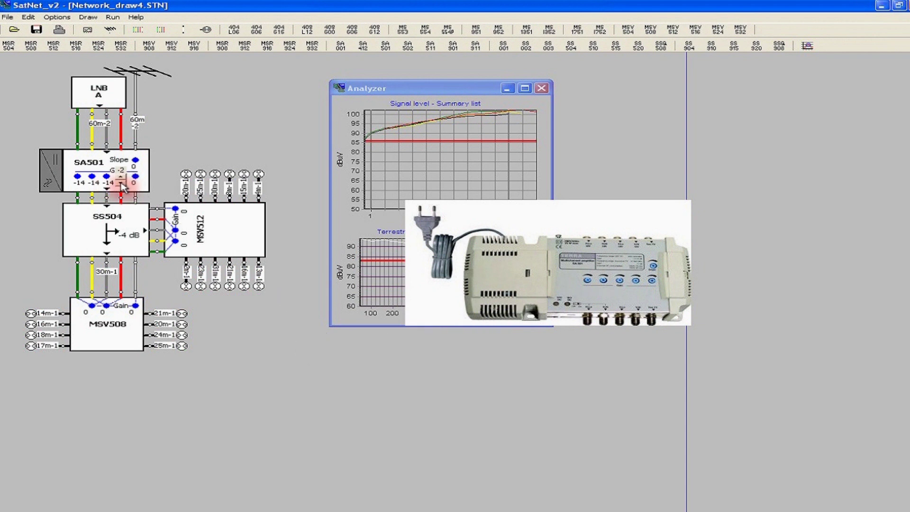
pyautogui.click(120, 183)
pyautogui.click(120, 185)
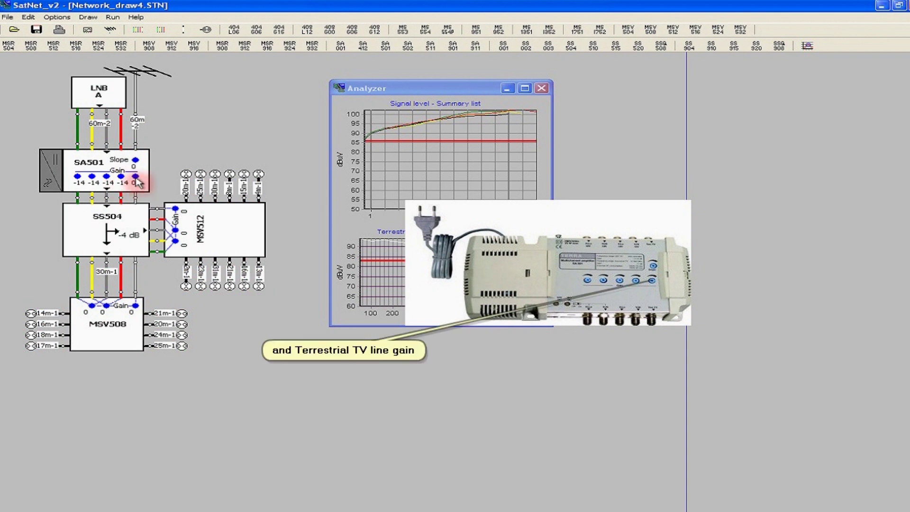
pyautogui.click(137, 182)
pyautogui.click(137, 186)
pyautogui.click(137, 185)
pyautogui.click(137, 185)
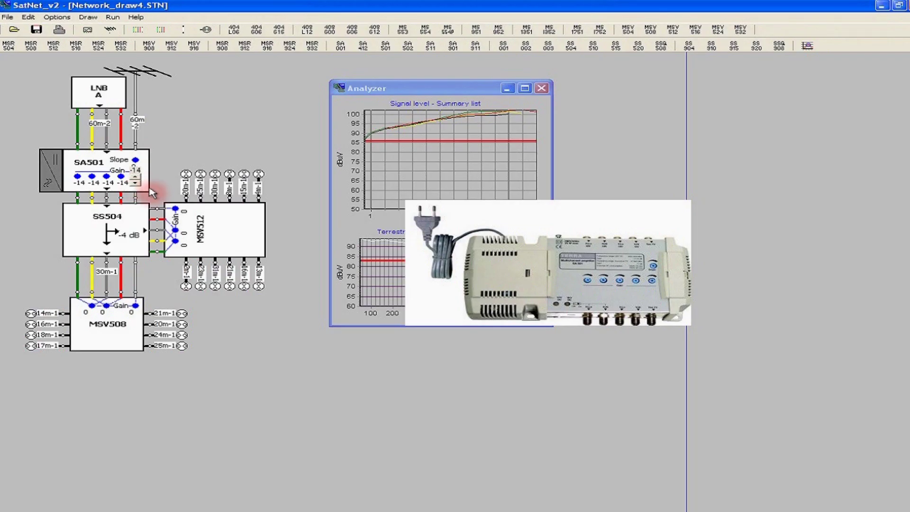
# Step: Re-run the RF analysis, check a red MSV512 output's levels, and start lowering an MSV512 gain
pyautogui.click(806, 47)
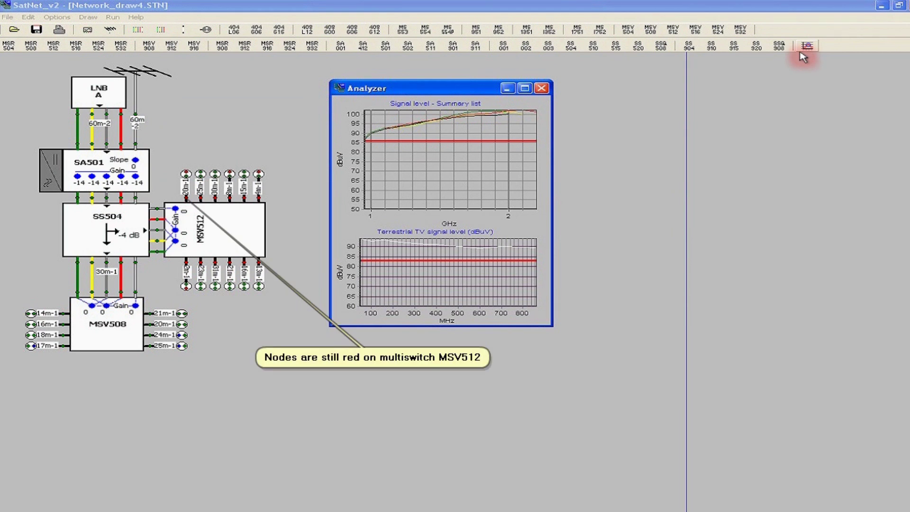
pyautogui.click(188, 201)
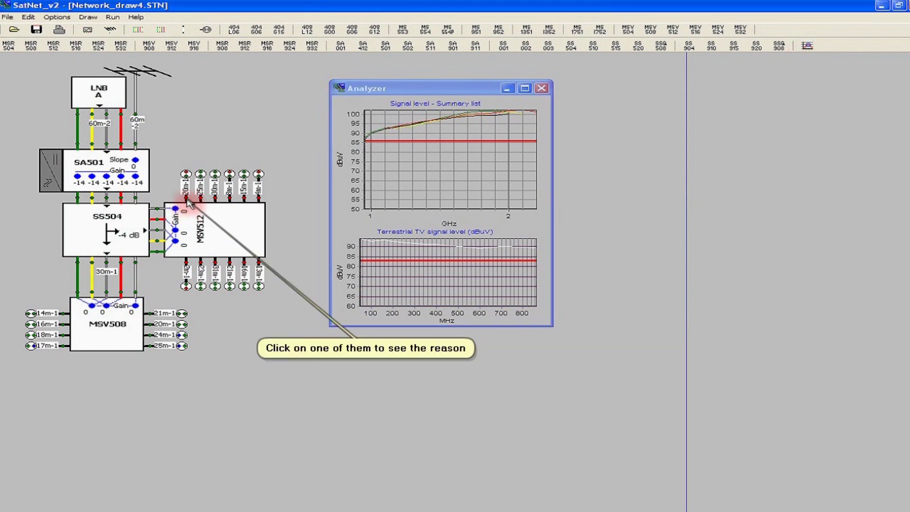
pyautogui.click(188, 202)
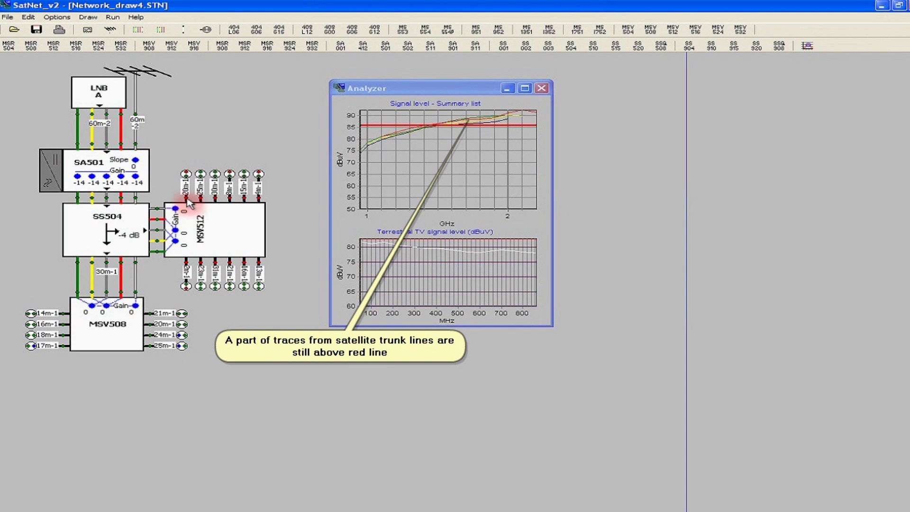
pyautogui.click(176, 241)
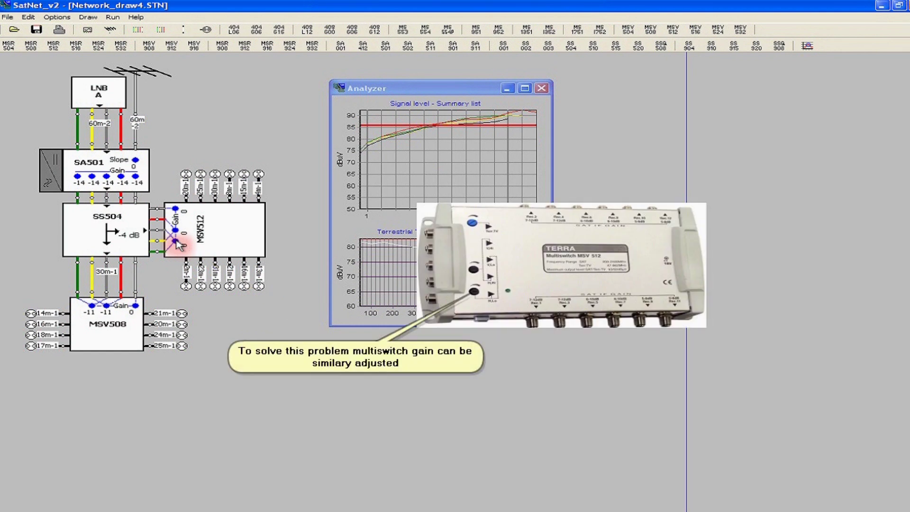
# Step: Lower both MSV512 satellite gains to -13, re-run the RF analysis, and view an MSV512 output
pyautogui.moveTo(179, 245)
pyautogui.mouseDown()
pyautogui.moveTo(175, 257)
pyautogui.moveTo(178, 232)
pyautogui.mouseUp()
pyautogui.click(179, 252)
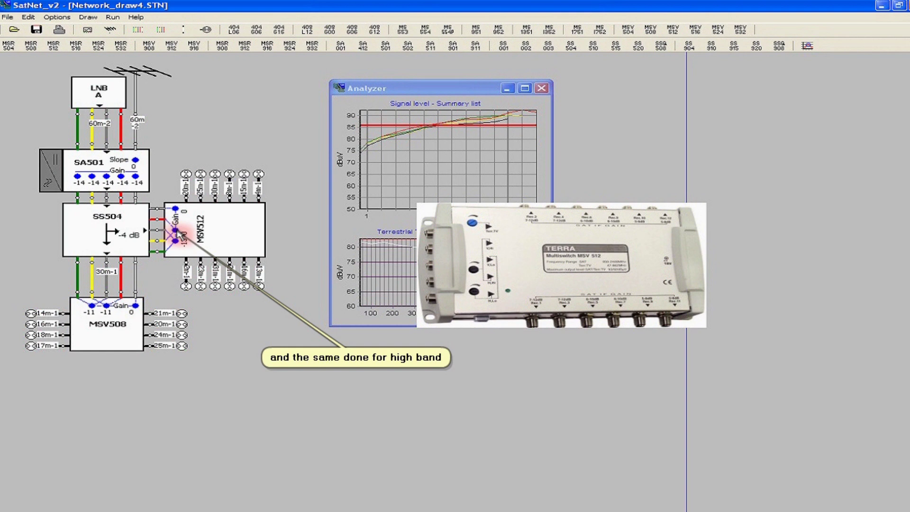
pyautogui.click(179, 241)
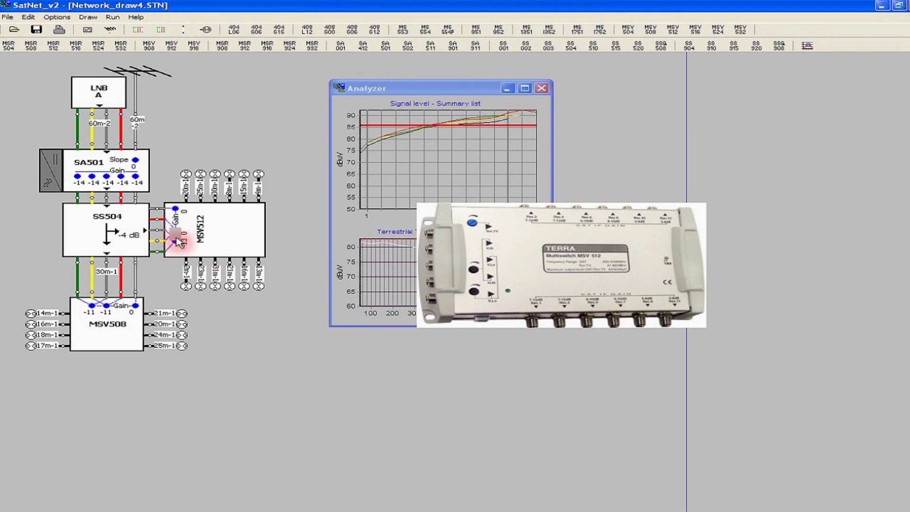
pyautogui.click(178, 241)
pyautogui.click(178, 241)
pyautogui.click(178, 241)
pyautogui.click(804, 49)
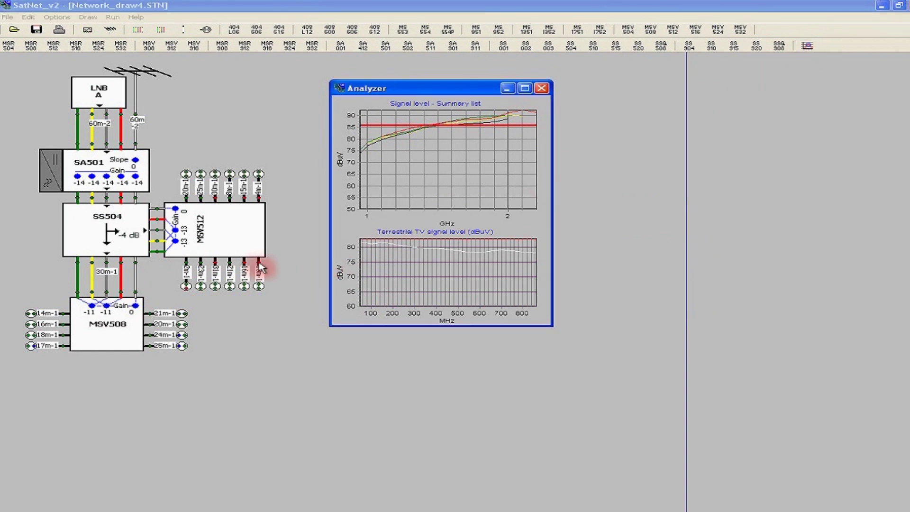
pyautogui.click(259, 268)
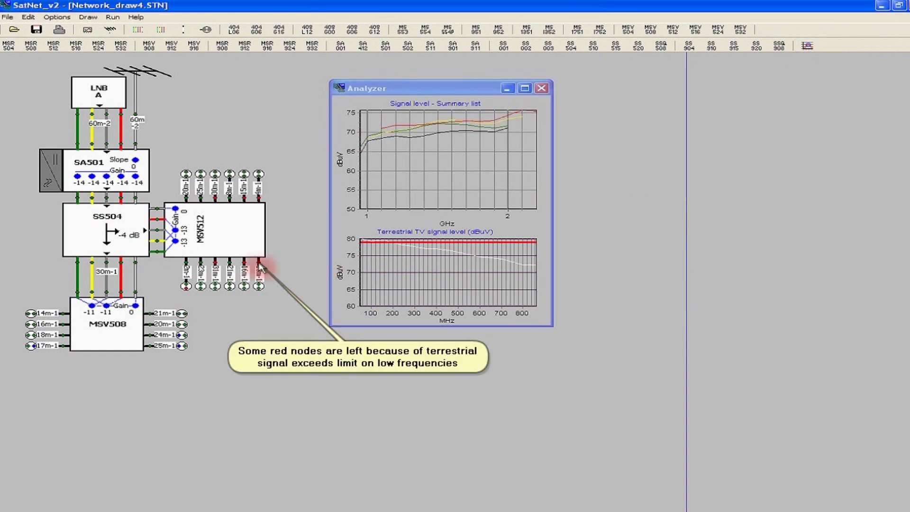
# Step: Lower the SA501 slope to -11 and re-run the RF analysis
pyautogui.click(136, 161)
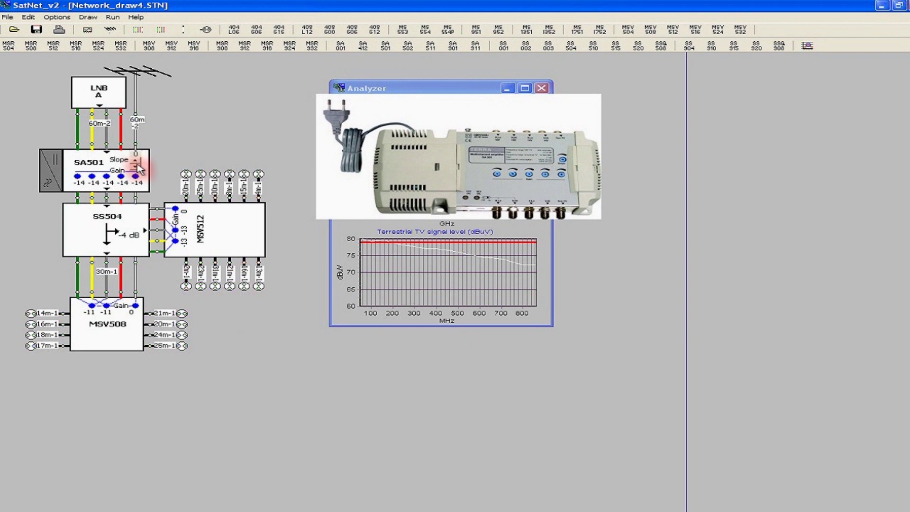
pyautogui.click(136, 166)
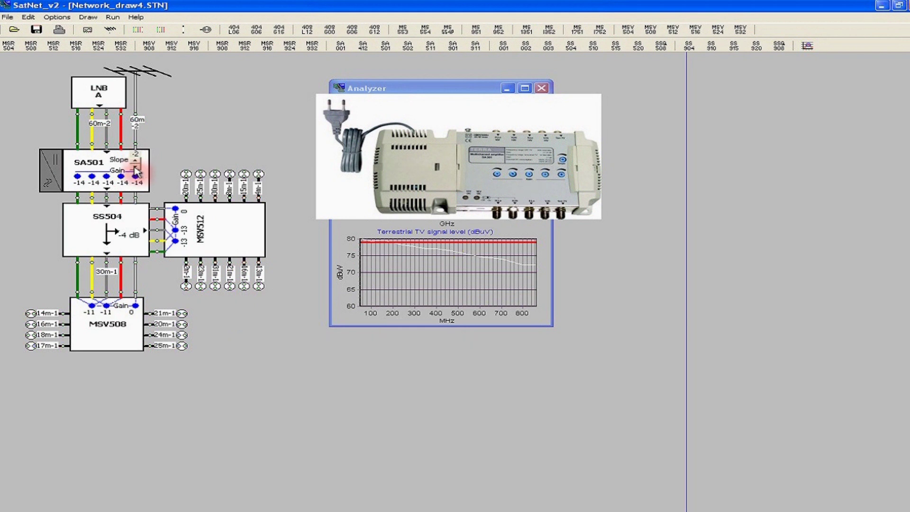
pyautogui.click(136, 168)
pyautogui.click(136, 168)
pyautogui.click(136, 168)
pyautogui.click(136, 169)
pyautogui.click(136, 168)
pyautogui.click(136, 168)
pyautogui.click(136, 168)
pyautogui.click(136, 168)
pyautogui.click(806, 46)
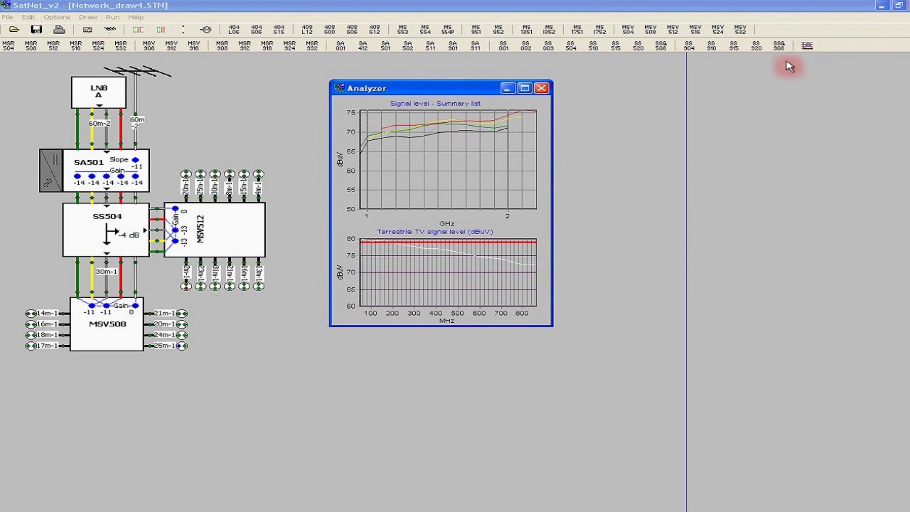
# Step: Display the 25m-1 output's terrestrial TV levels in the Analyzer
pyautogui.click(180, 346)
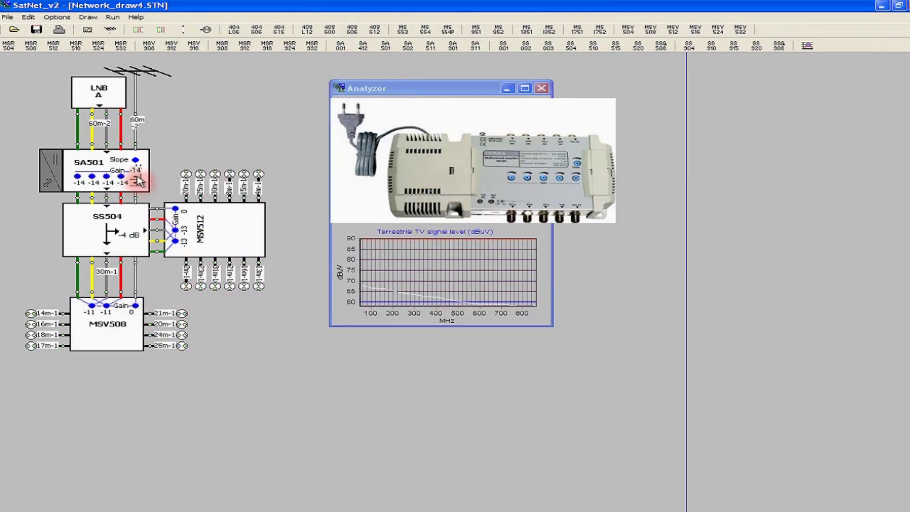
pyautogui.click(806, 46)
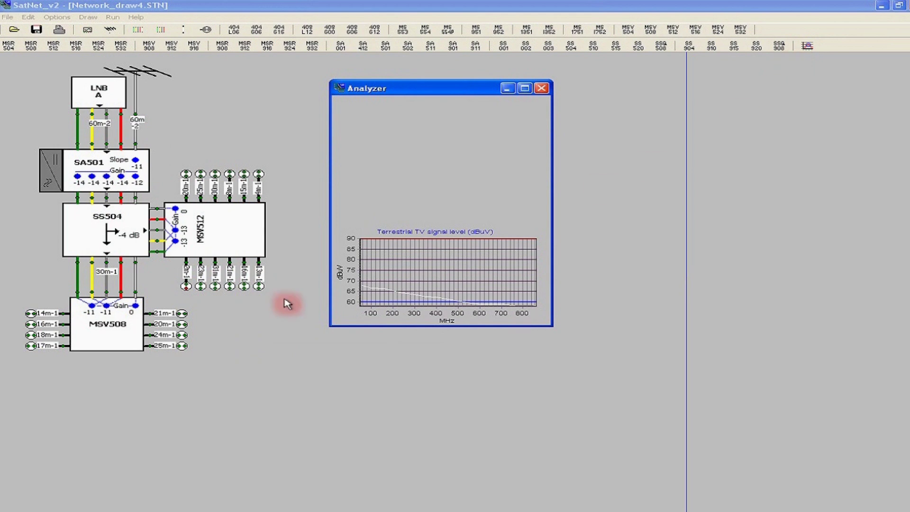
# Step: Check the red MSV512 output, lower MSV512's second gain to -15, and re-run the analysis
pyautogui.click(186, 287)
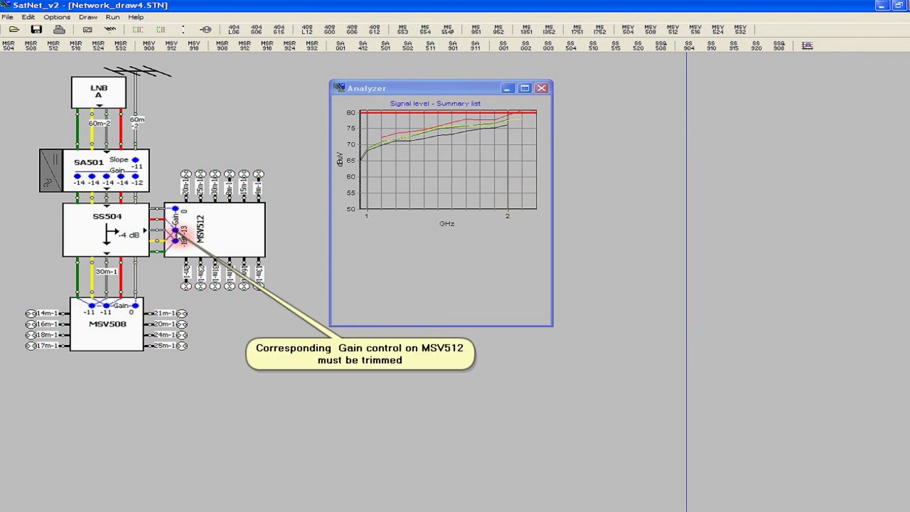
pyautogui.click(180, 239)
pyautogui.click(807, 46)
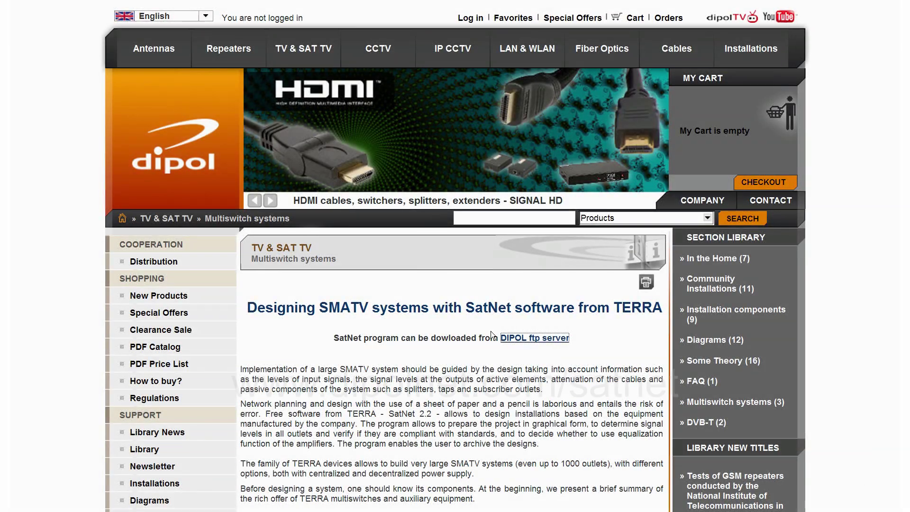
# Step: Open the DIPOL ftp server's /Projects/SatNet download listing
pyautogui.click(521, 337)
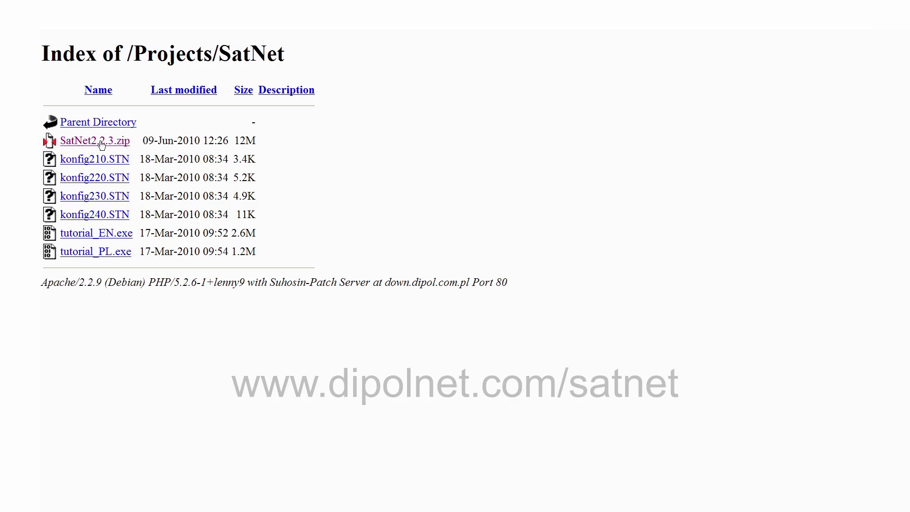